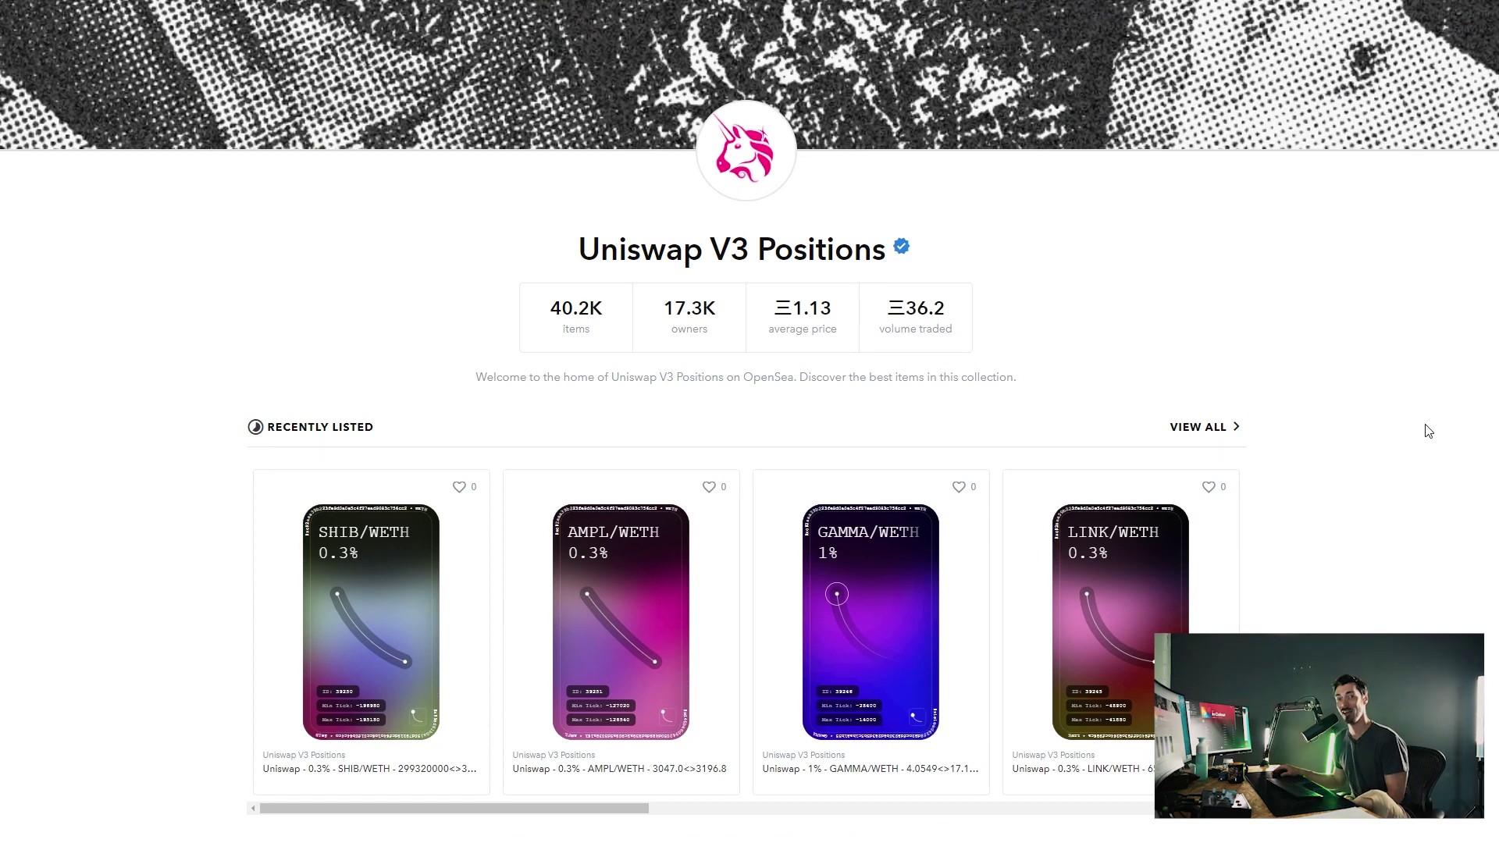
Scroll to Newly Minted in the Uniswap V3 Positions collection and open the SHIB/WETH 0.3% listing
scroll(1427, 430, "down", 5)
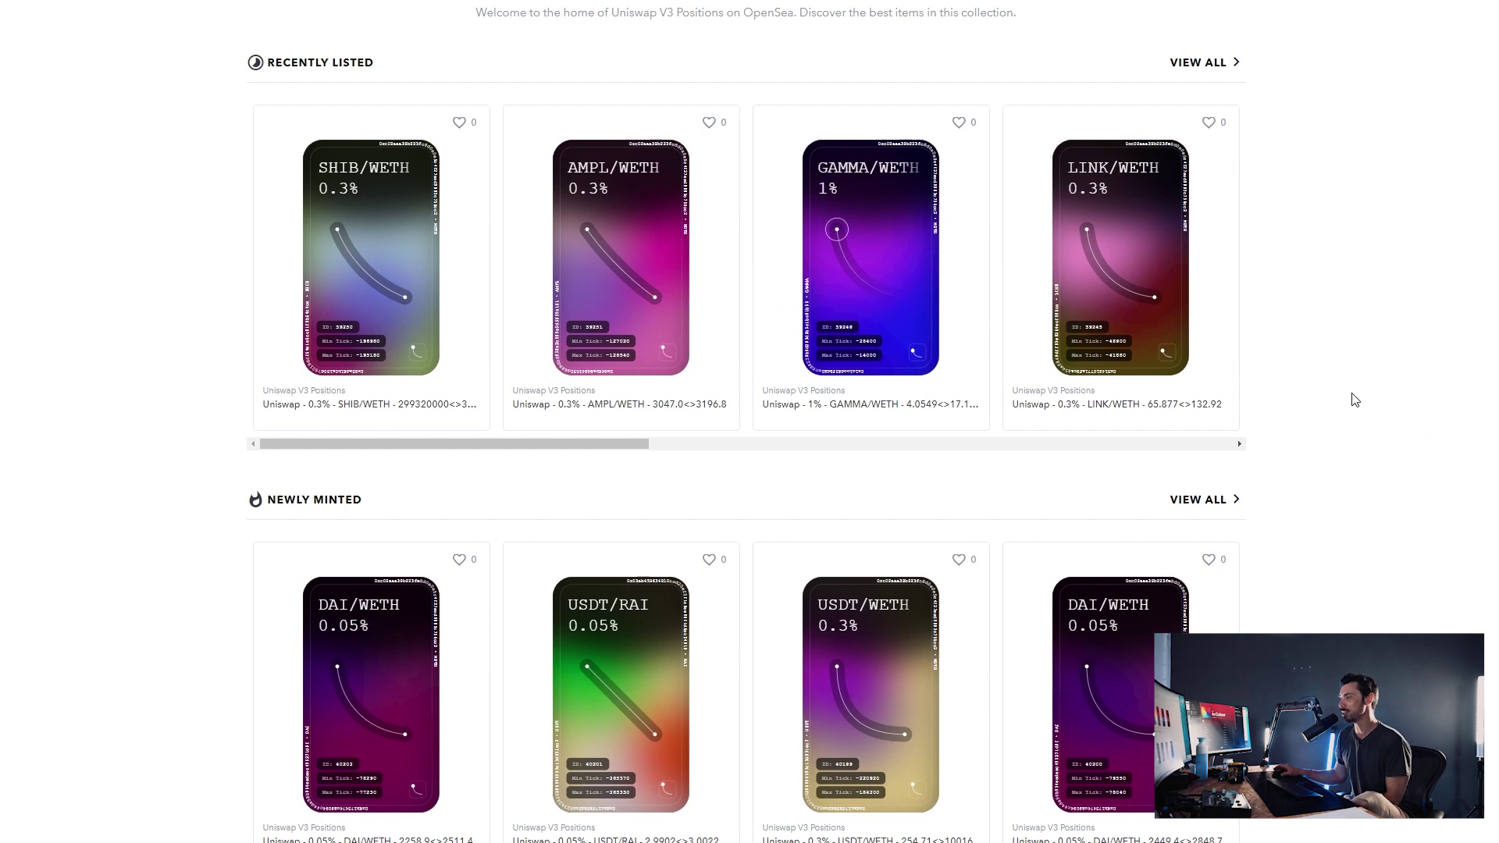
left_click(383, 263)
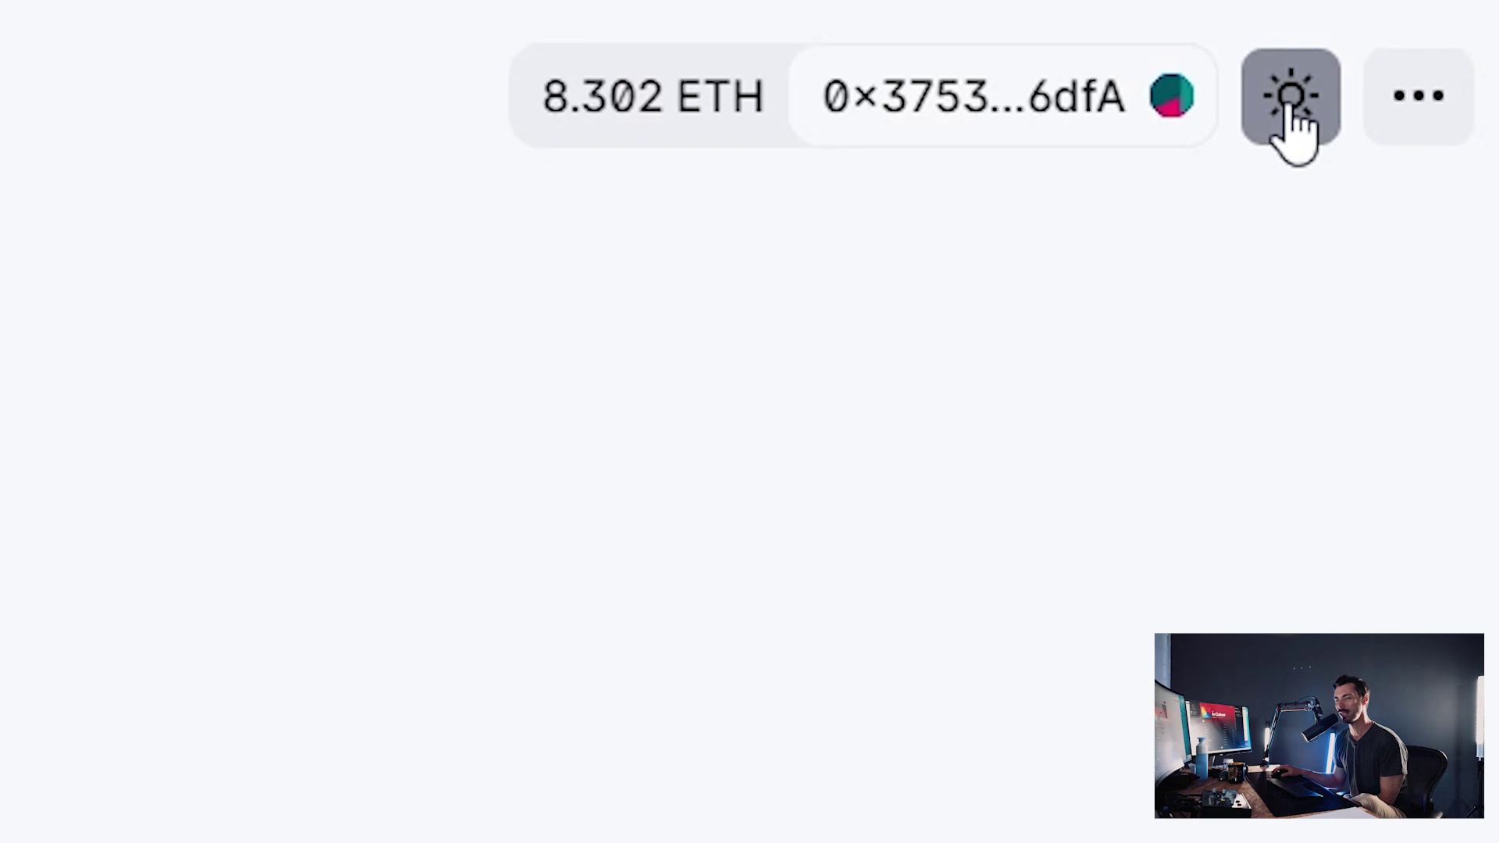
Toggle the Uniswap interface to dark mode with the sun icon
left_click(1287, 109)
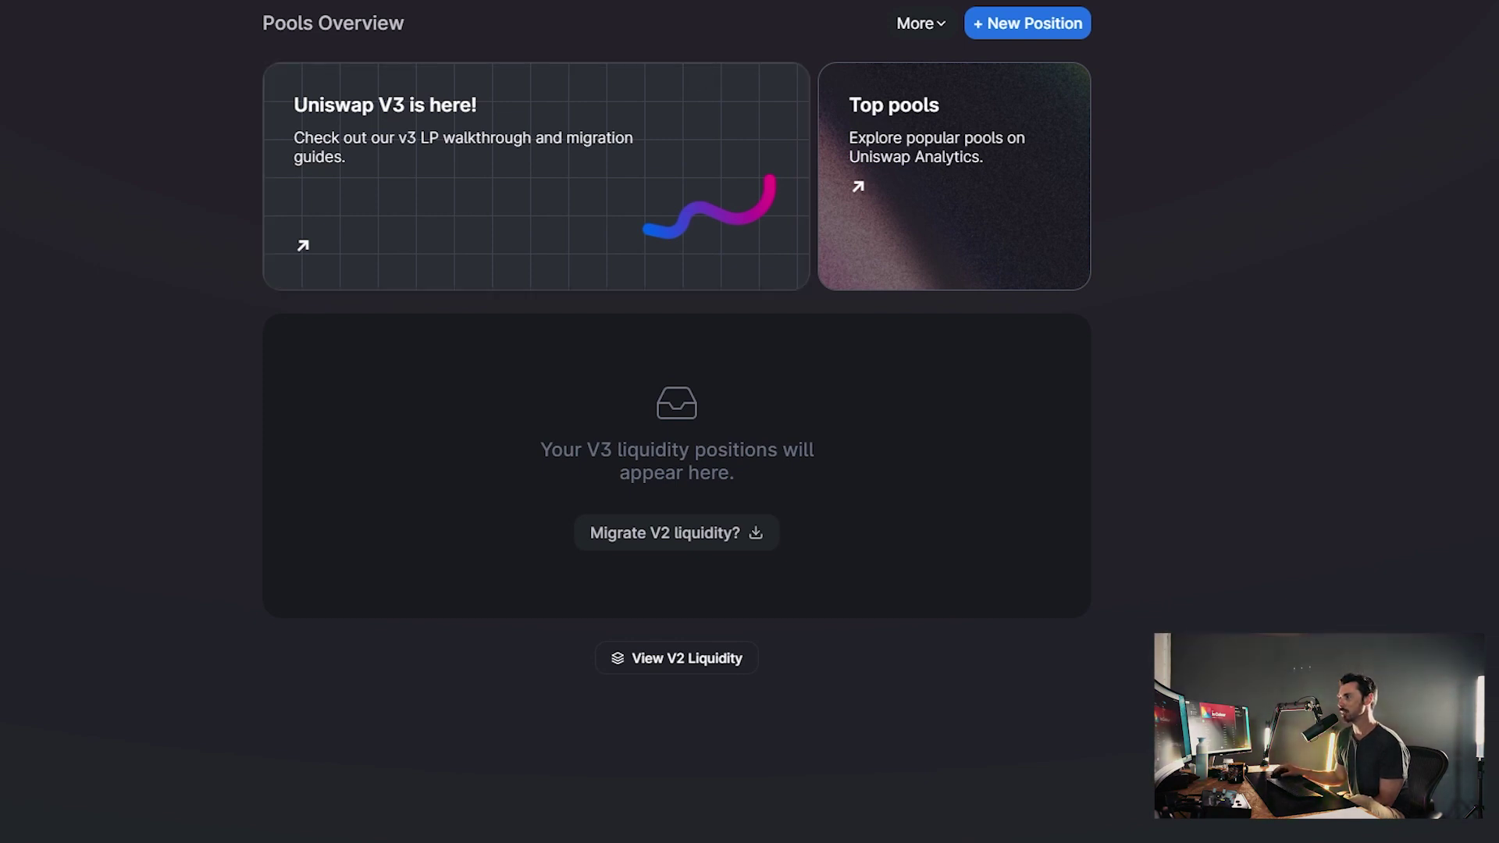
Start a new position from Pool and pick DAI from Common bases as ETH's pair token
left_click(690, 15)
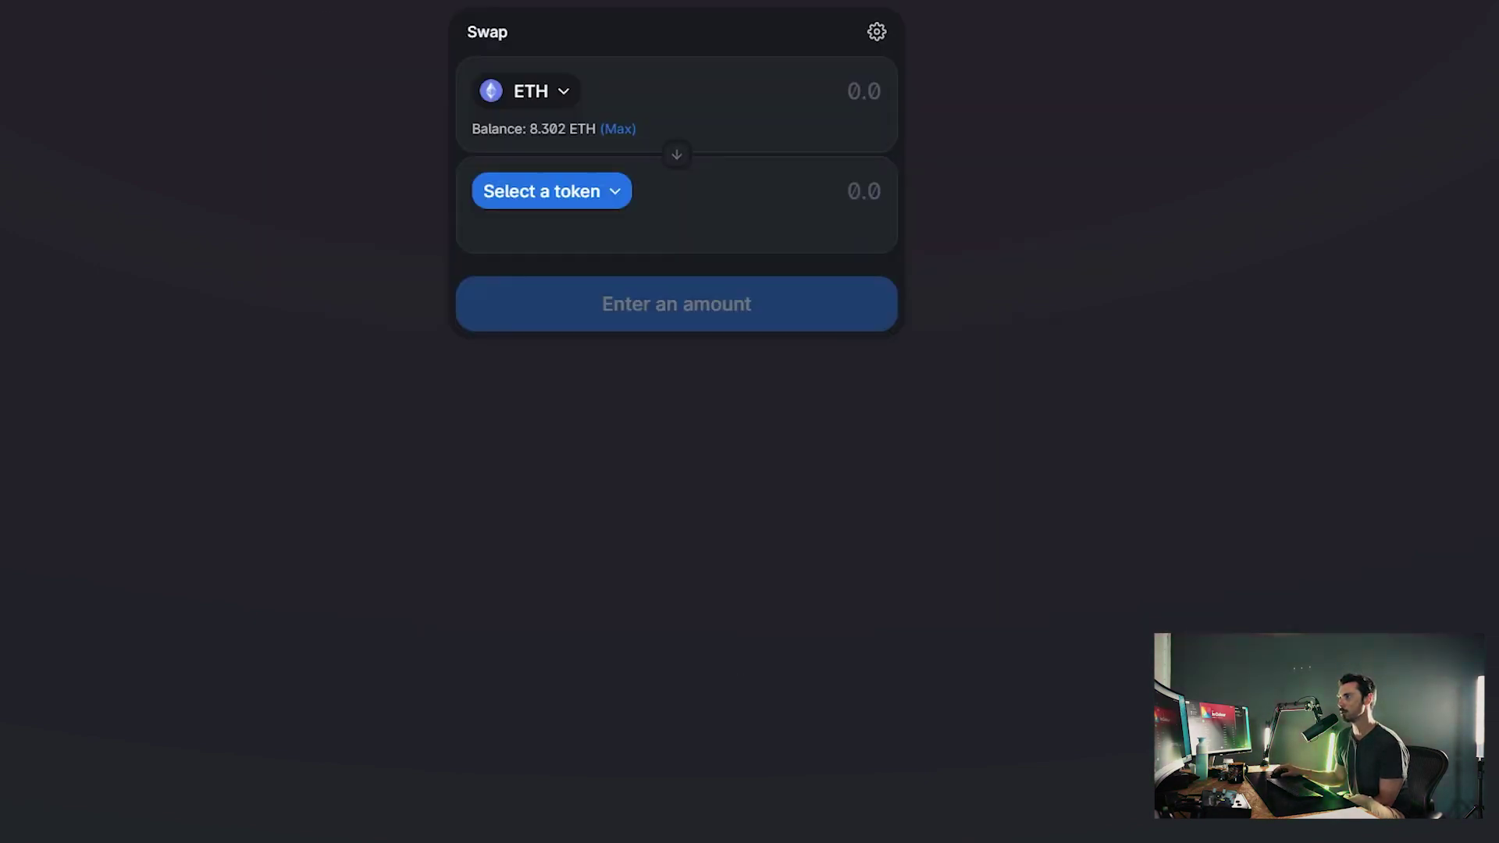
key("alt+Left")
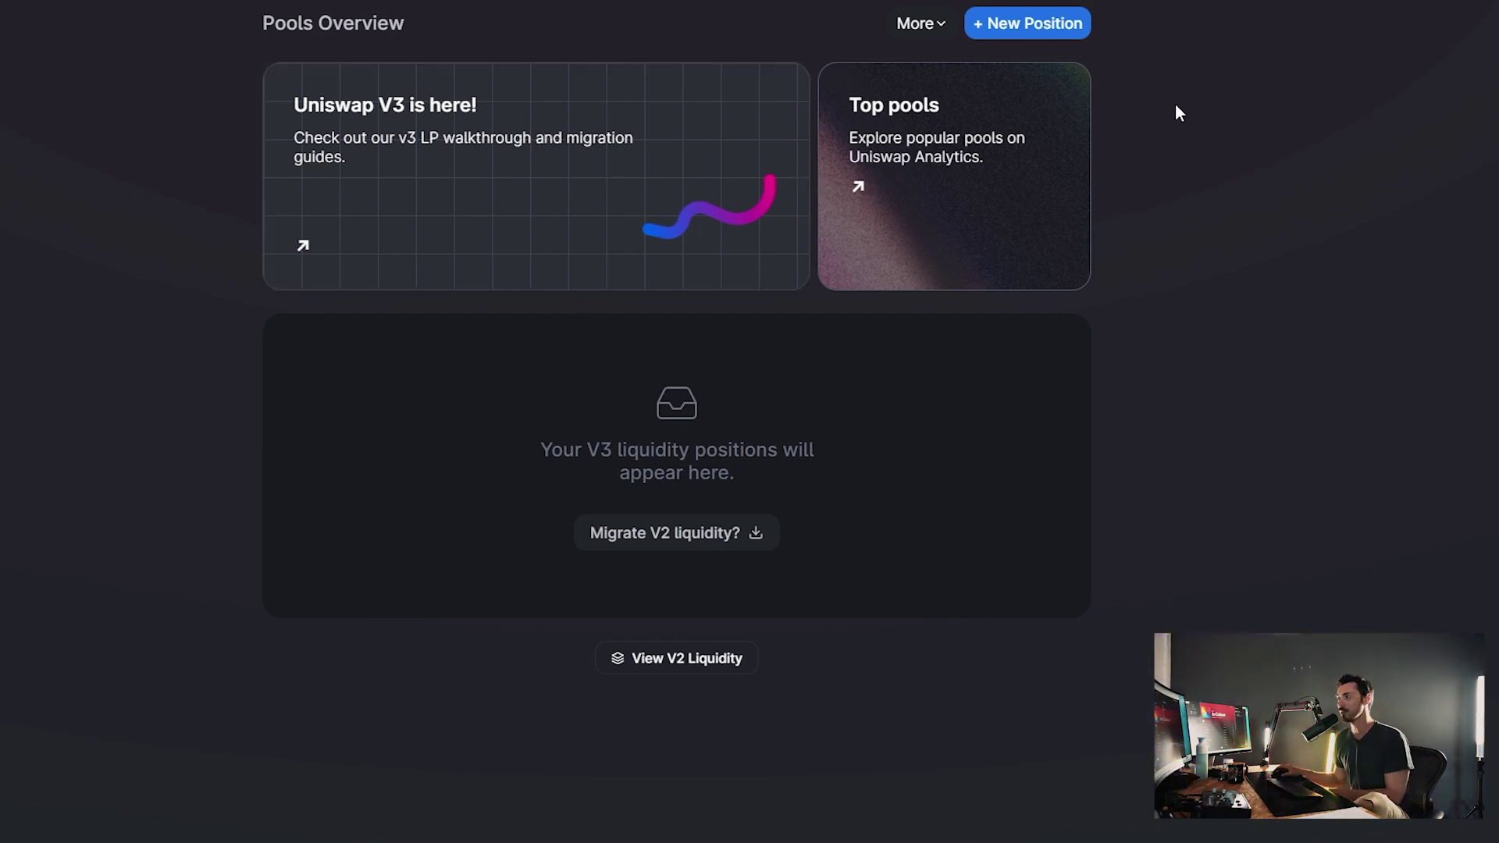
left_click(1029, 24)
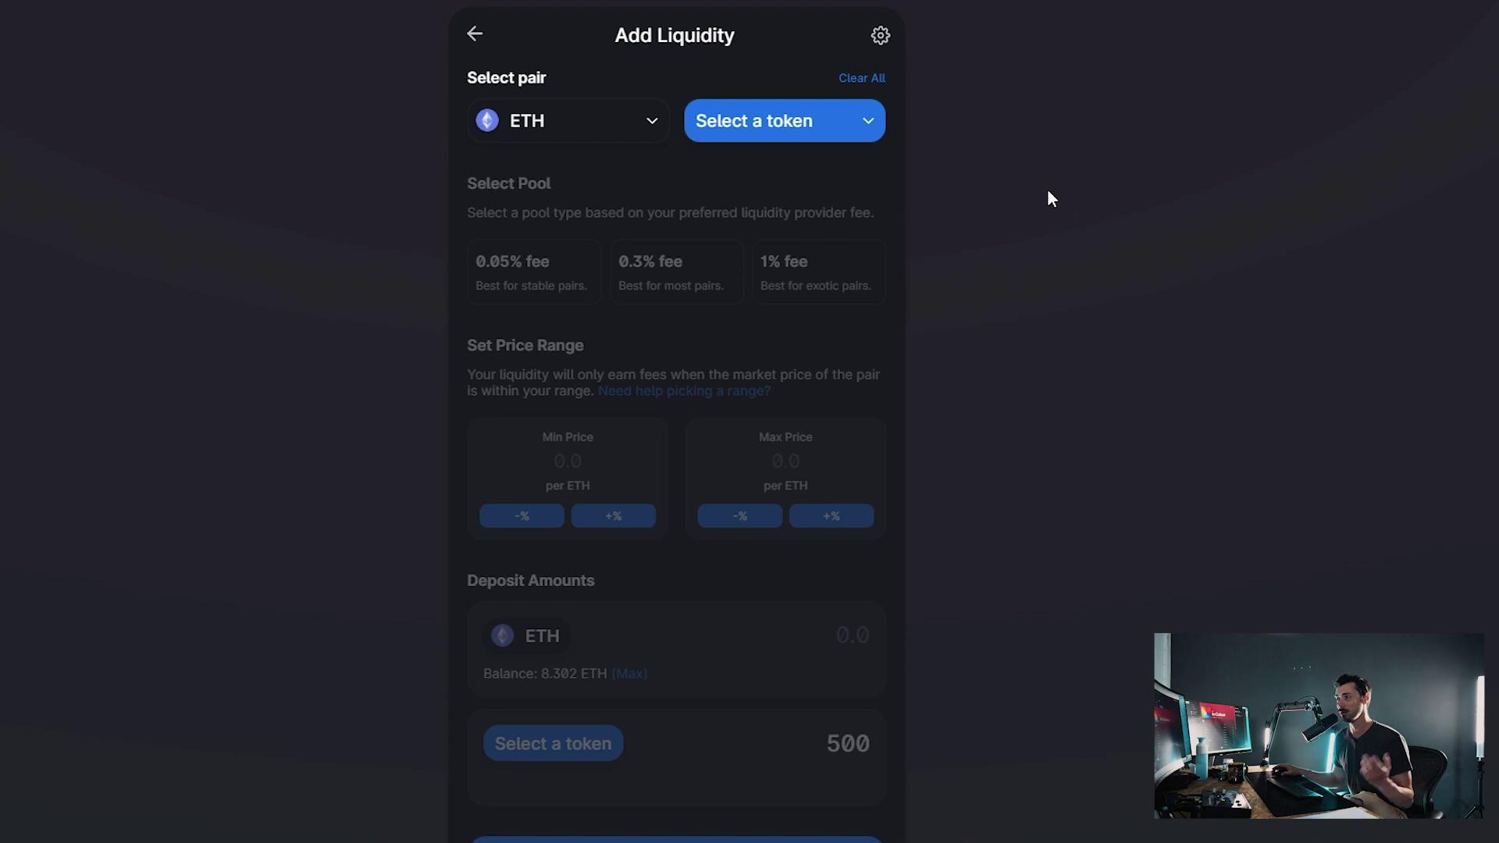
left_click(863, 125)
left_click(617, 154)
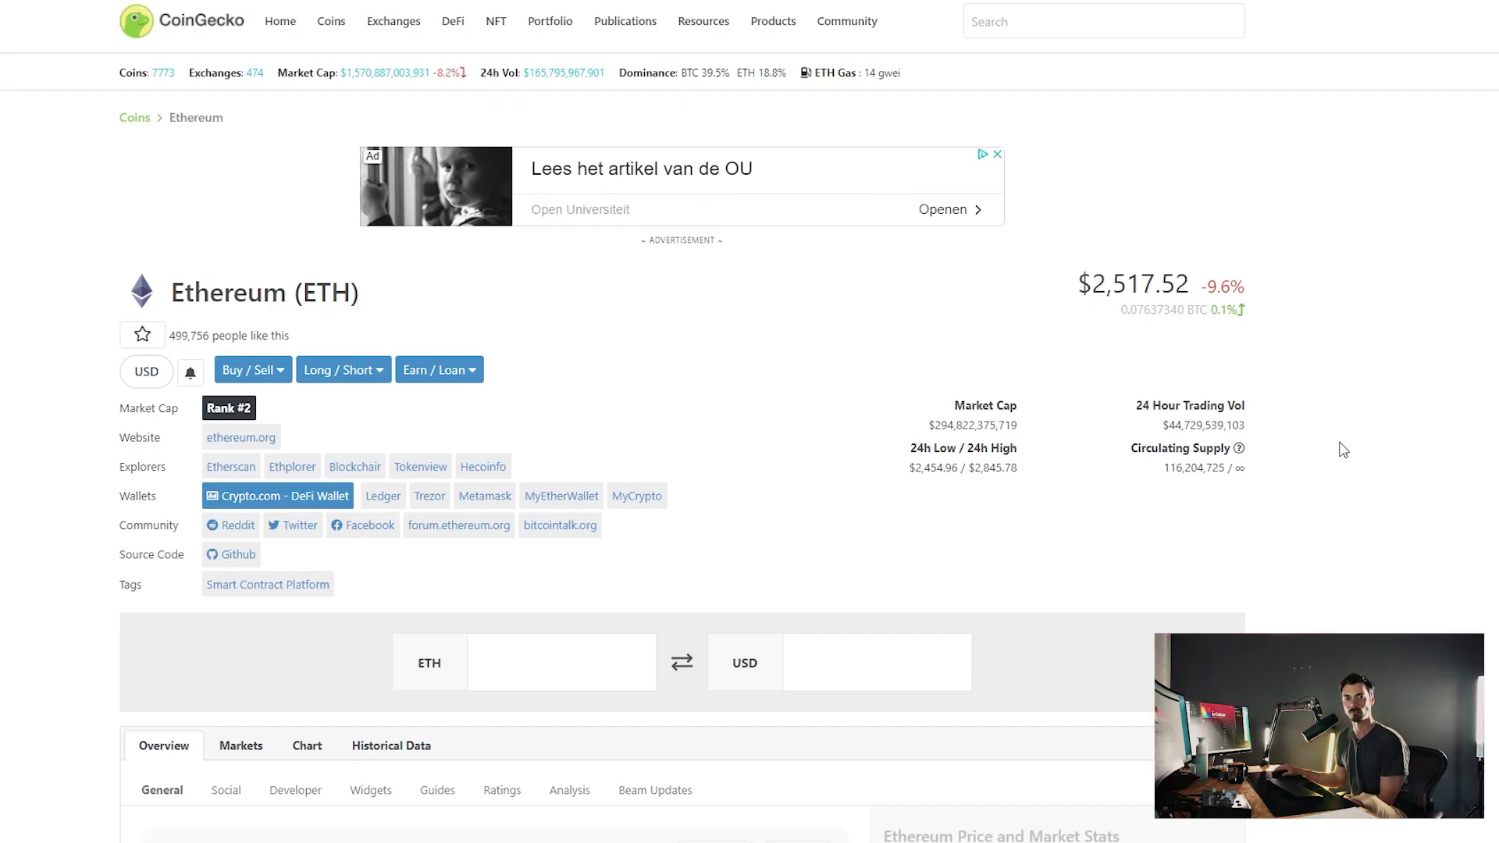
Scroll to CoinGecko's Ethereum price chart and set it to the 7d range
scroll(1343, 451, "down", 5)
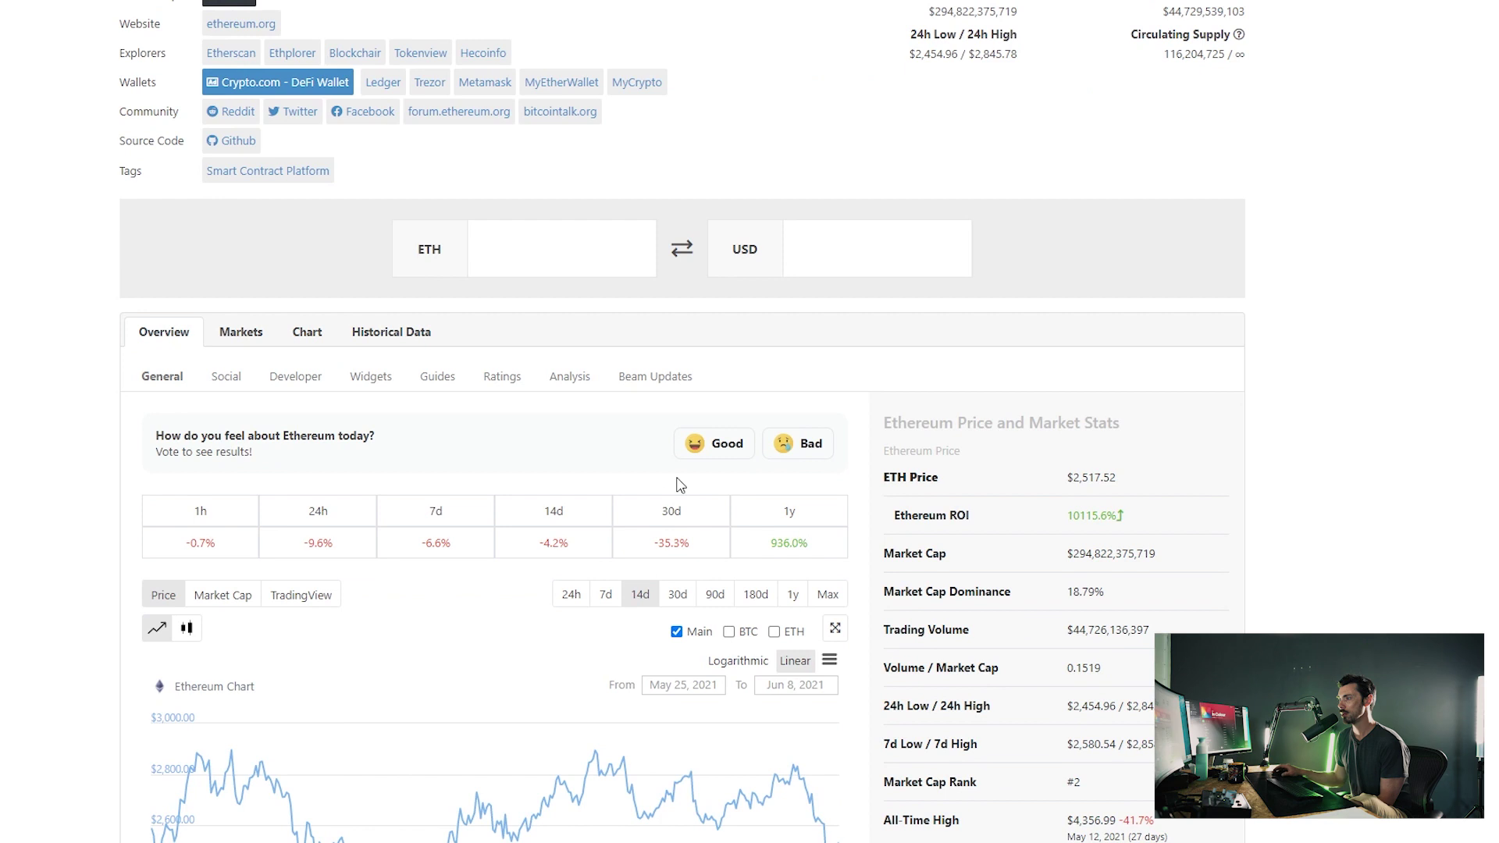
scroll(663, 492, "down", 3)
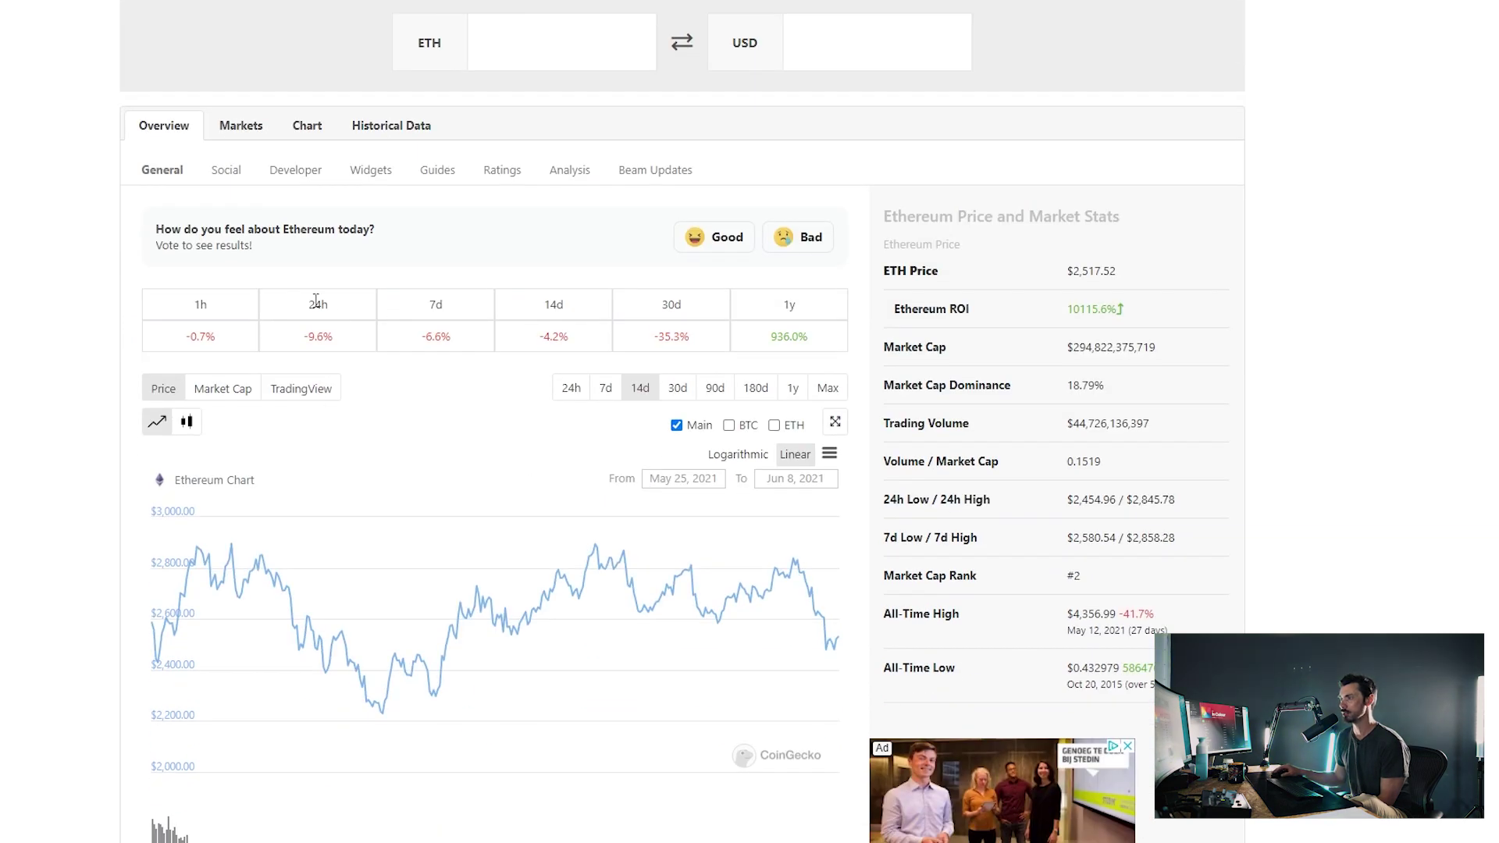
left_click(605, 389)
scroll(602, 390, "down", 2)
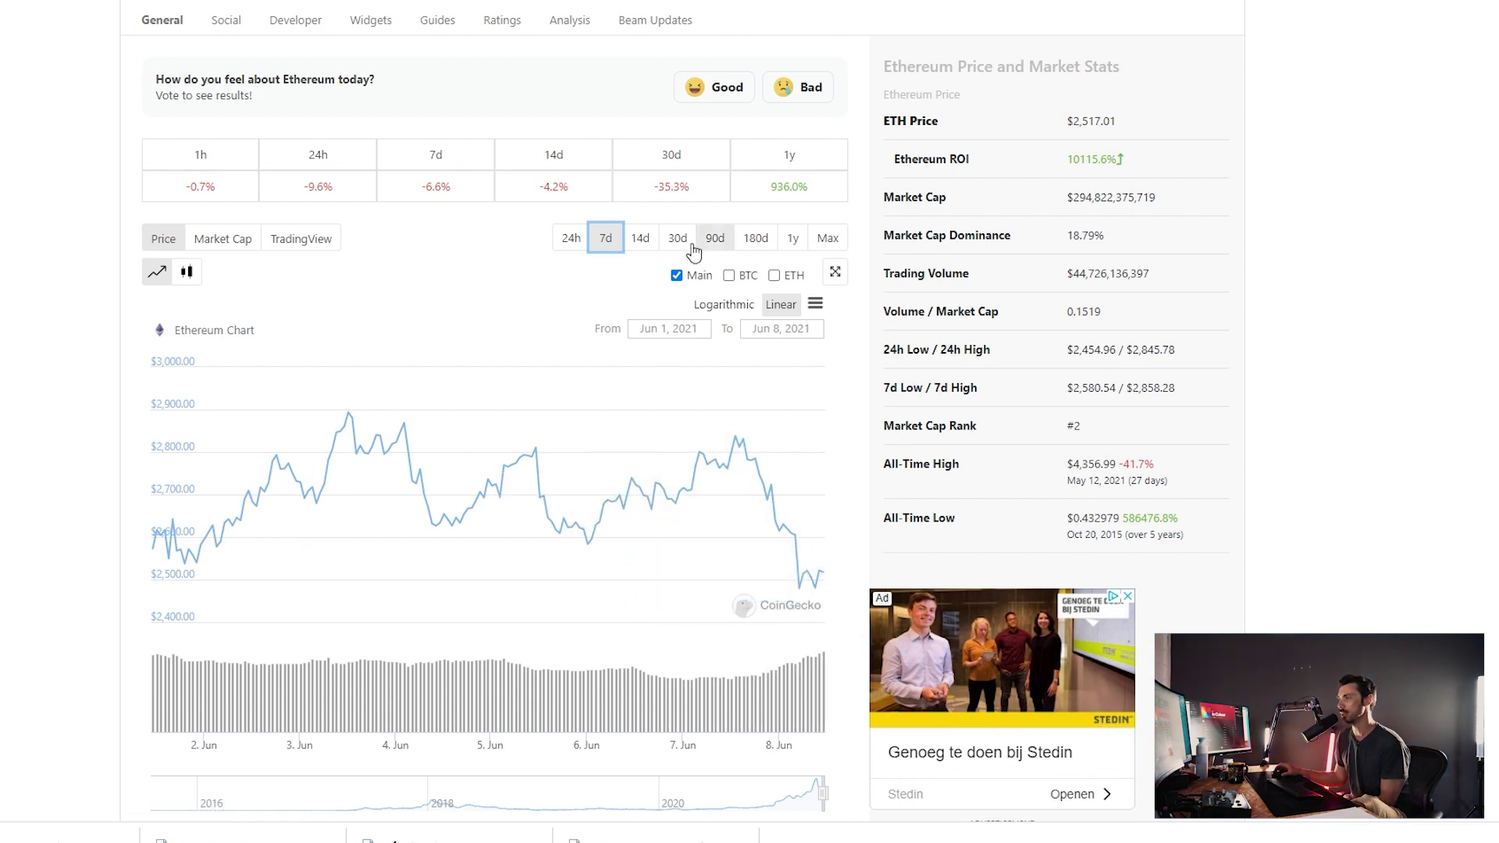
Switch the Ethereum price chart to the 14d range
left_click(642, 238)
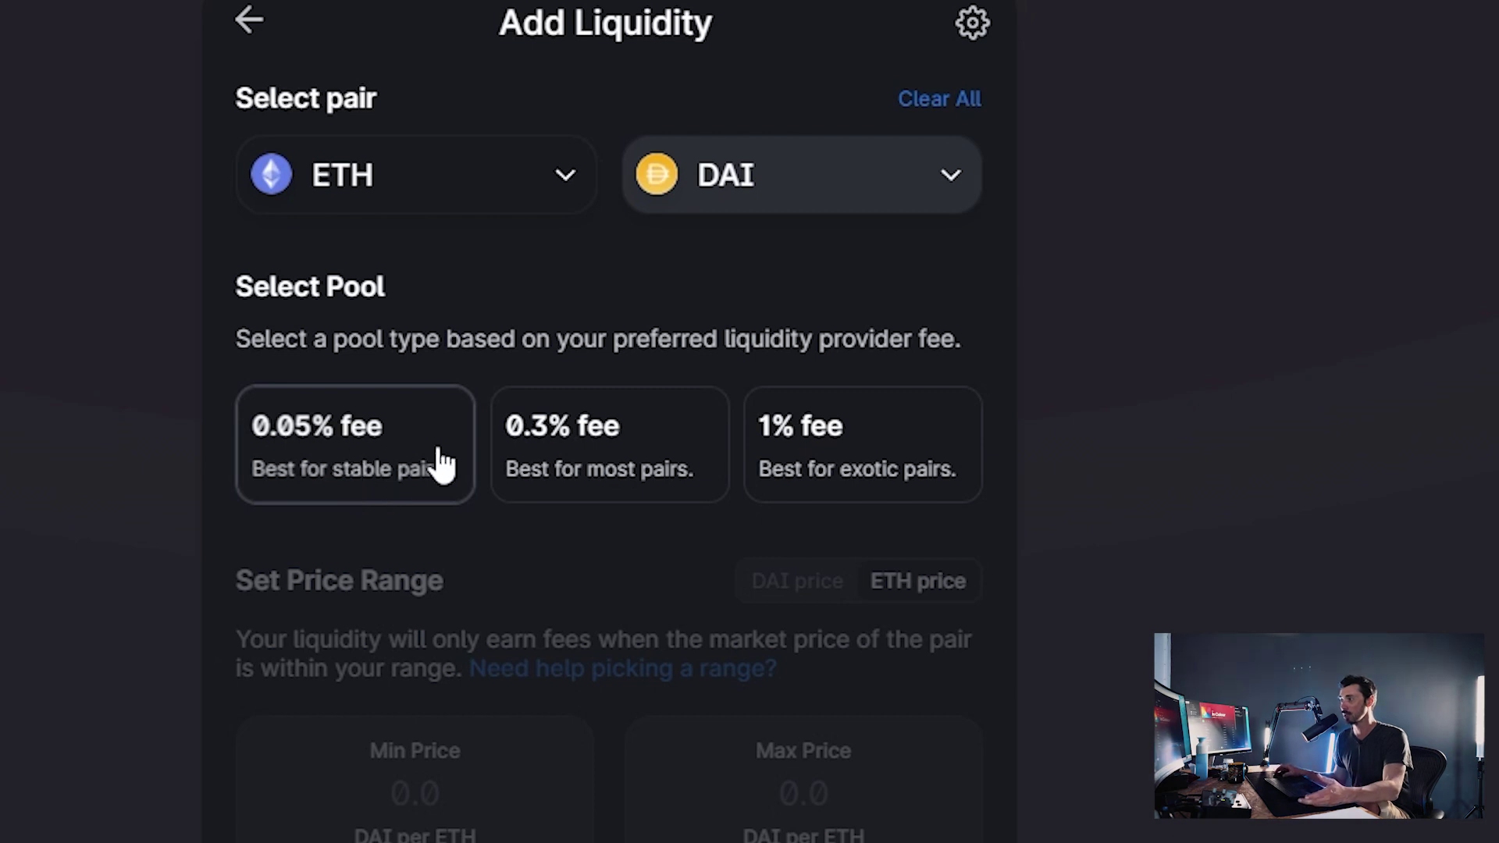
Select the 0.3% fee tier for the ETH/DAI pool
left_click(657, 490)
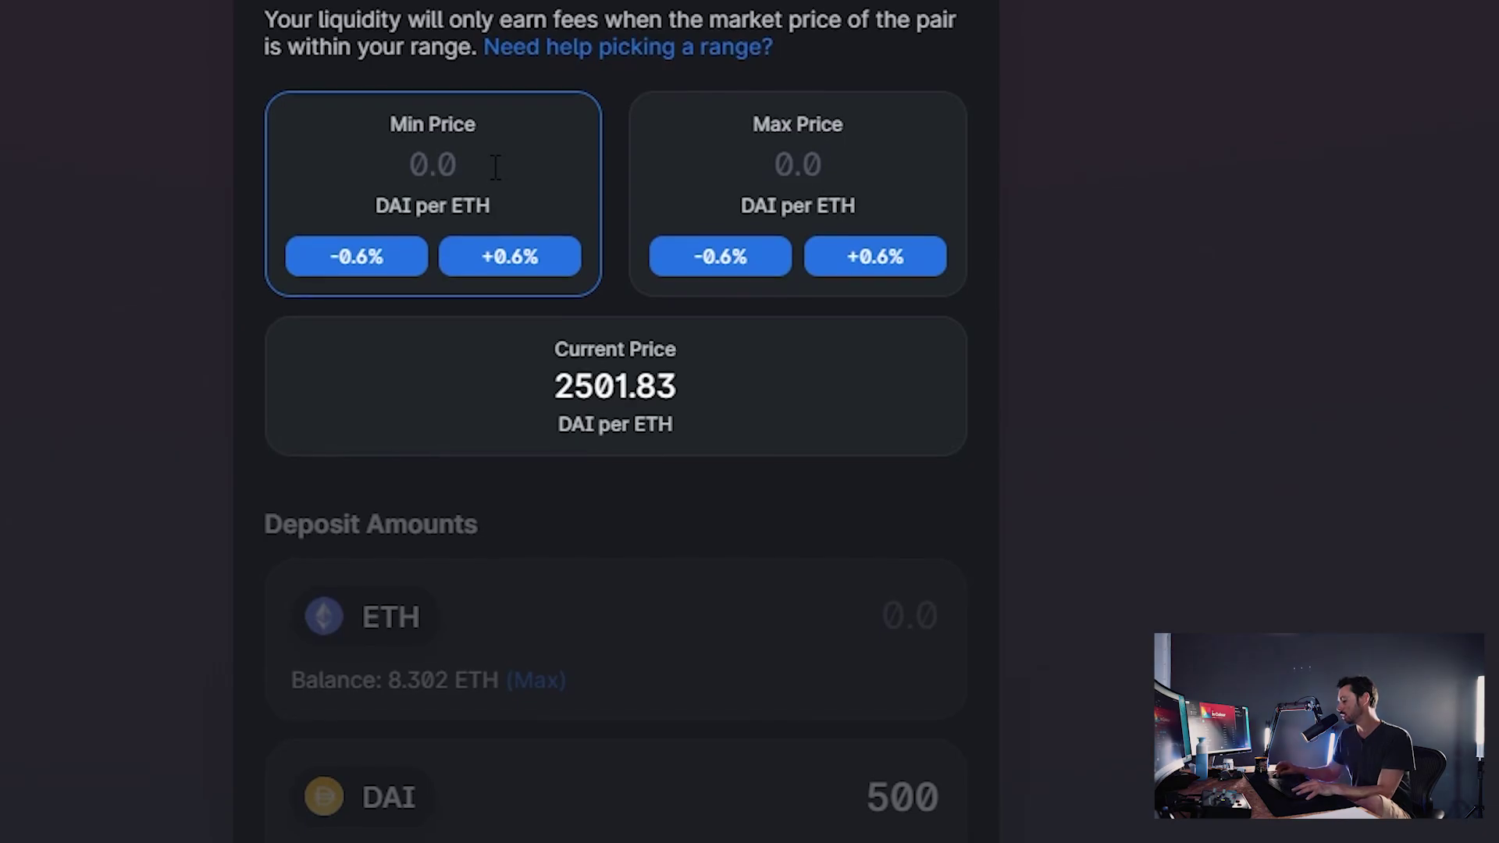
Enter 2400 as Min Price and 2600 as Max Price, snapping the range to 2396.1–2606.1
type("26")
key("BackSpace")
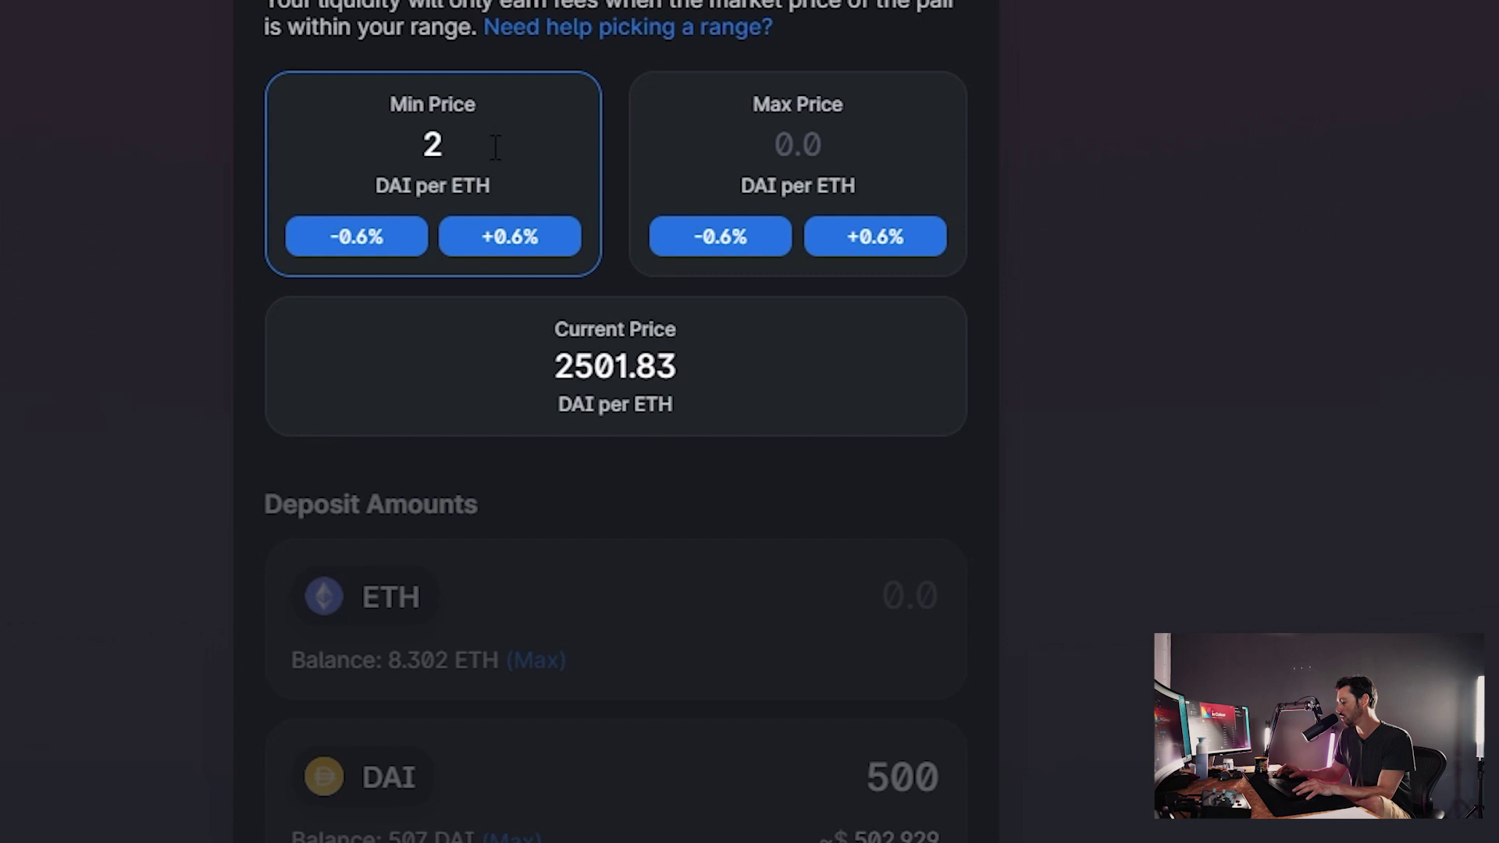
type("400")
left_click(795, 142)
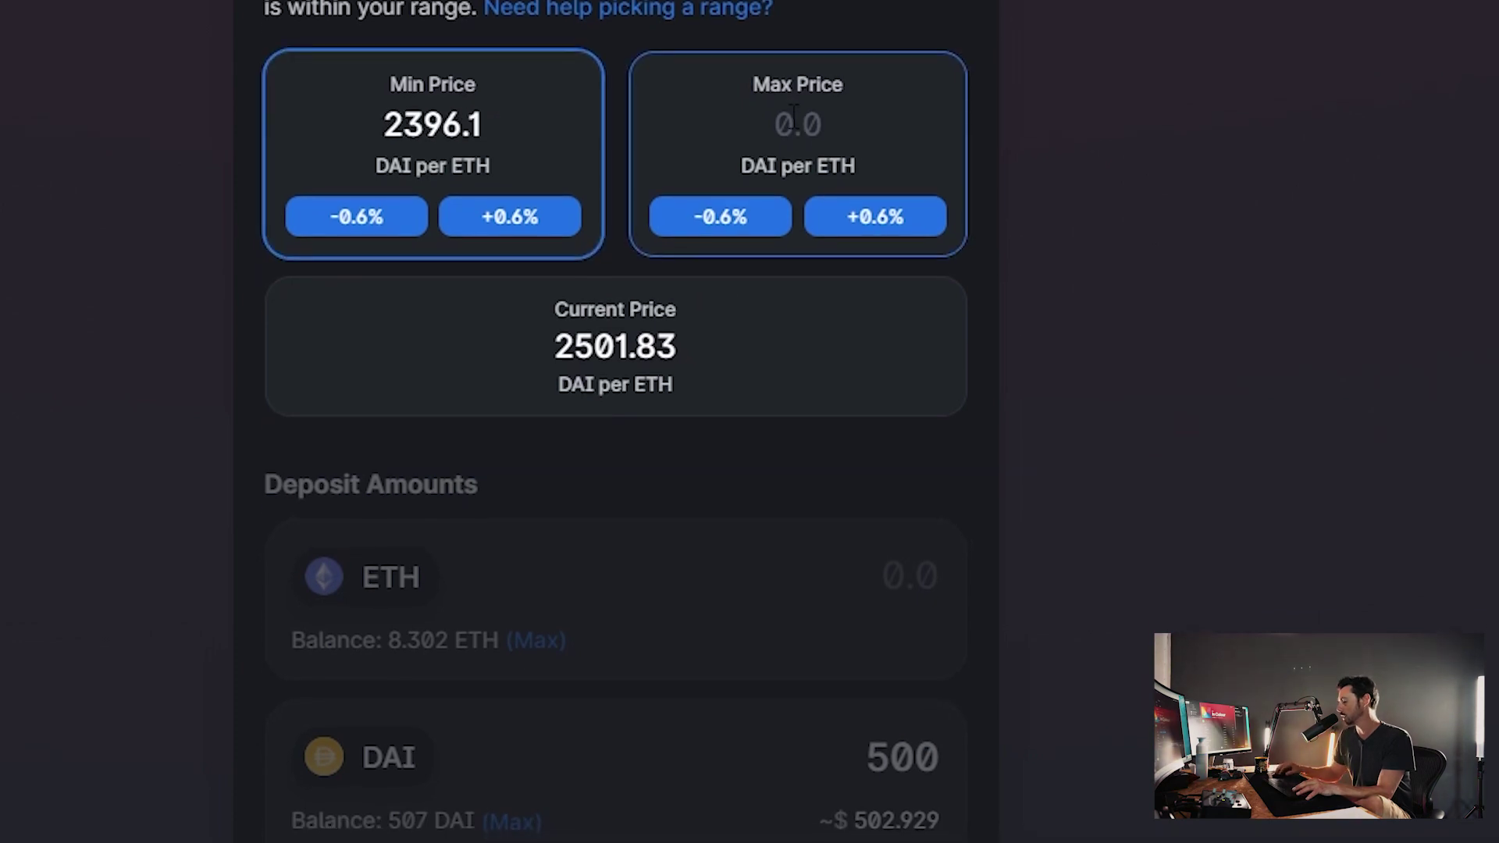
type("2600")
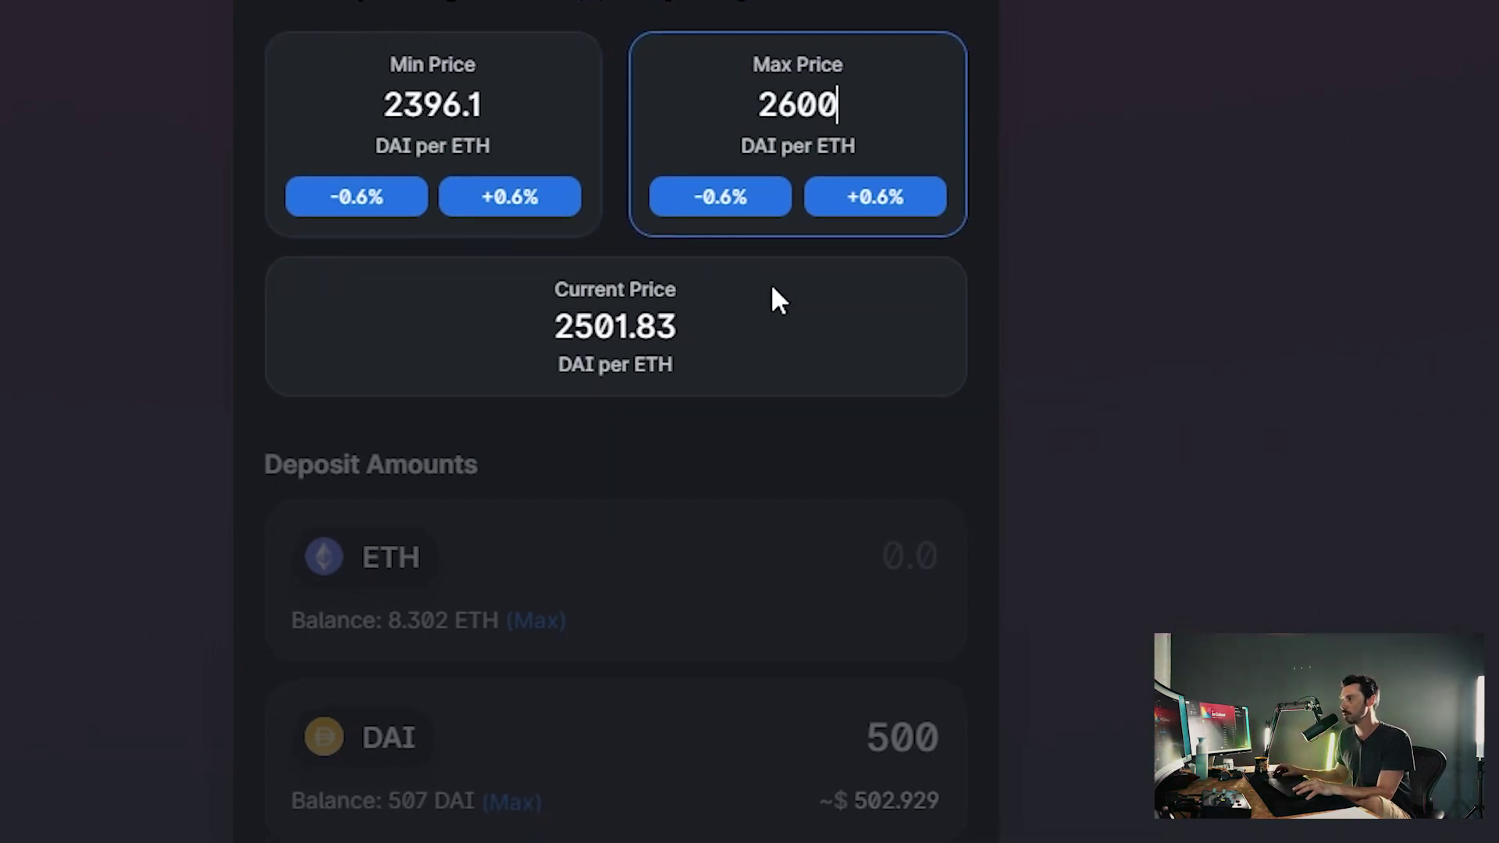
left_click(799, 349)
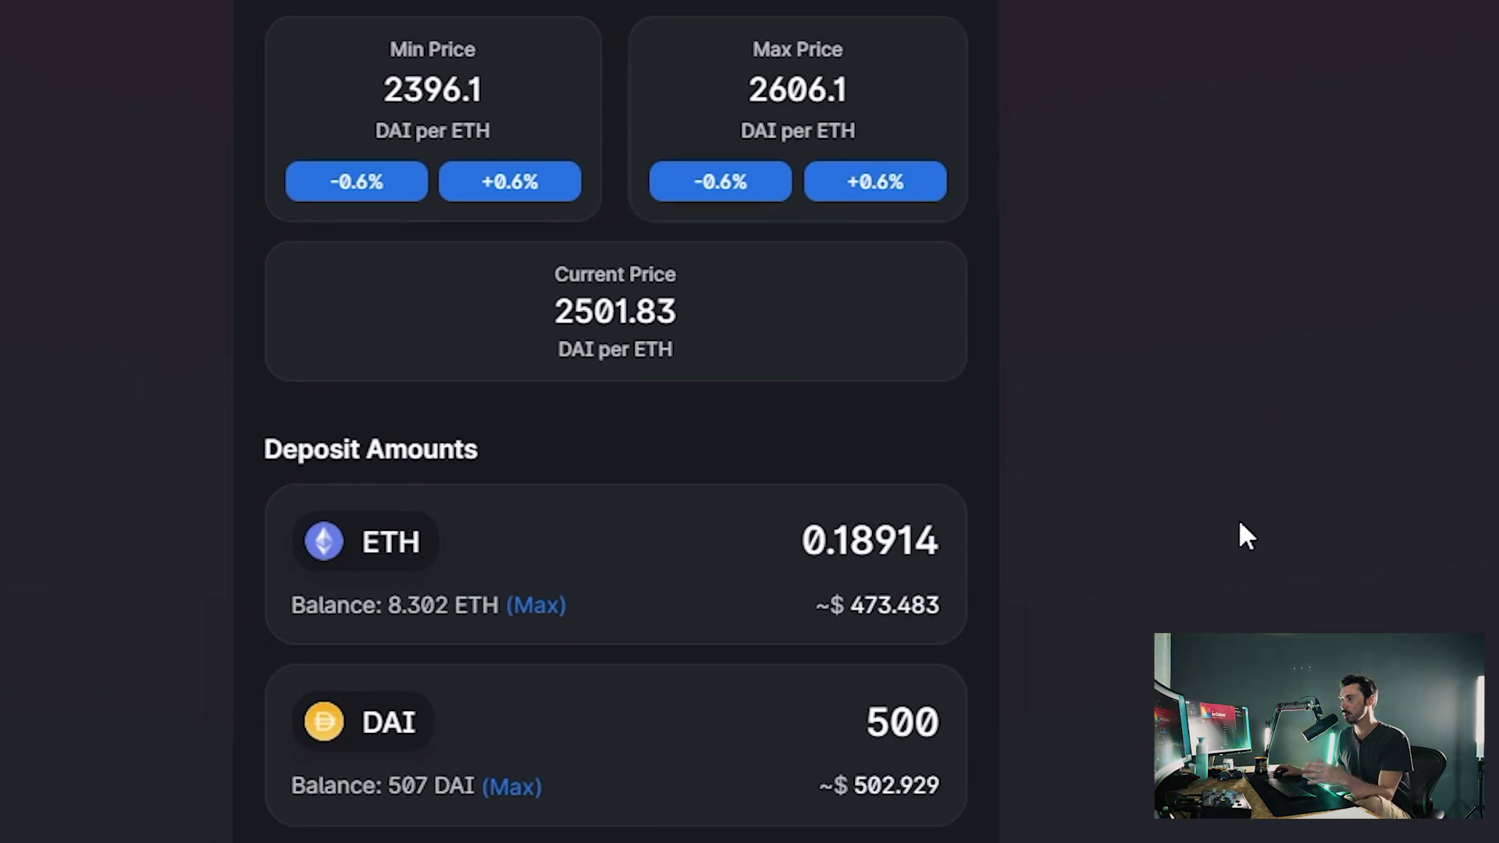
scroll(1238, 513, "down", 2)
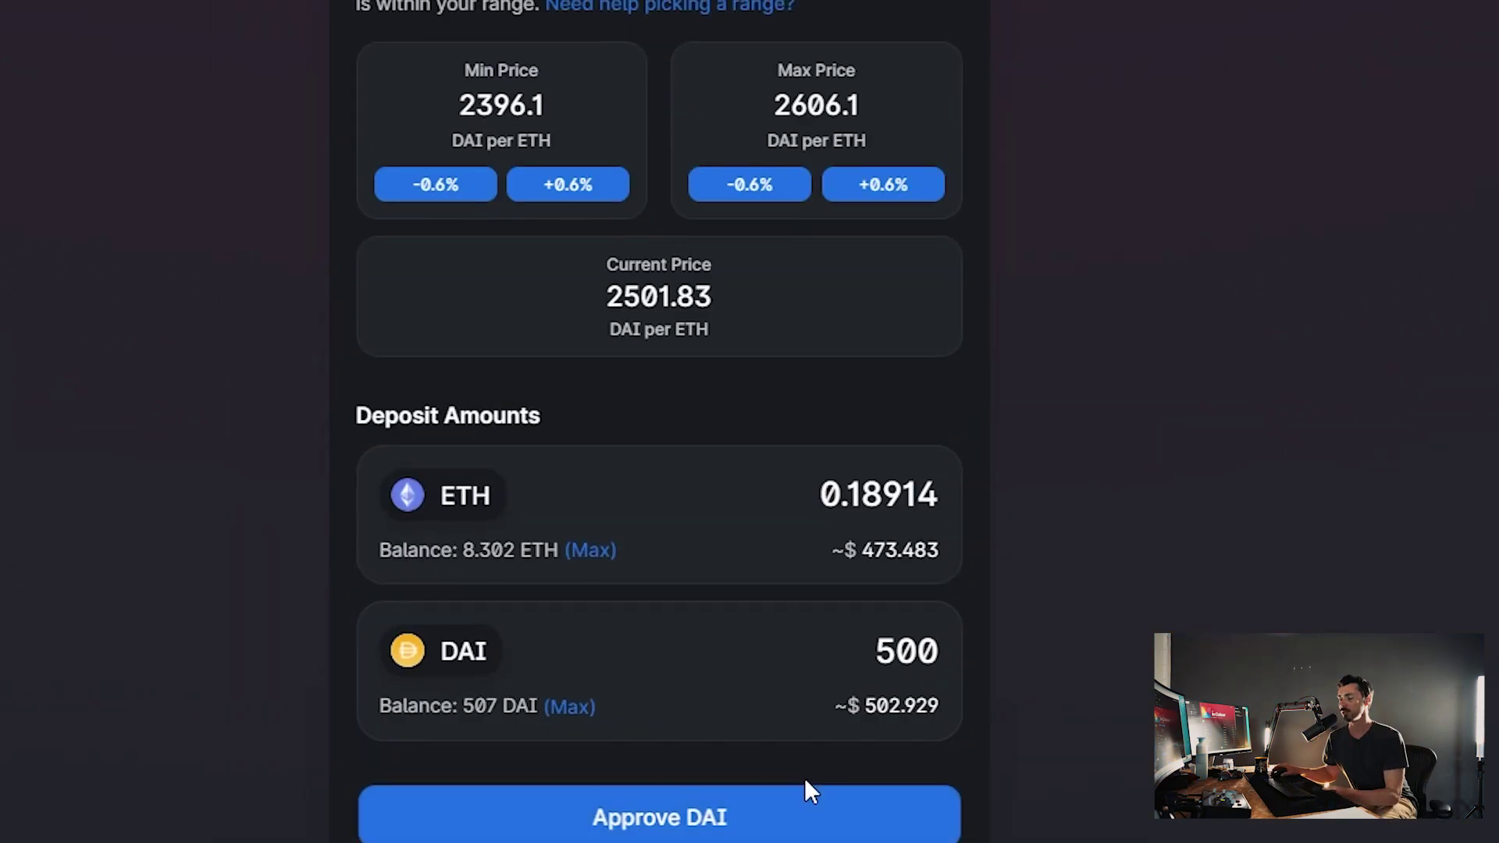
scroll(804, 784, "up", 1)
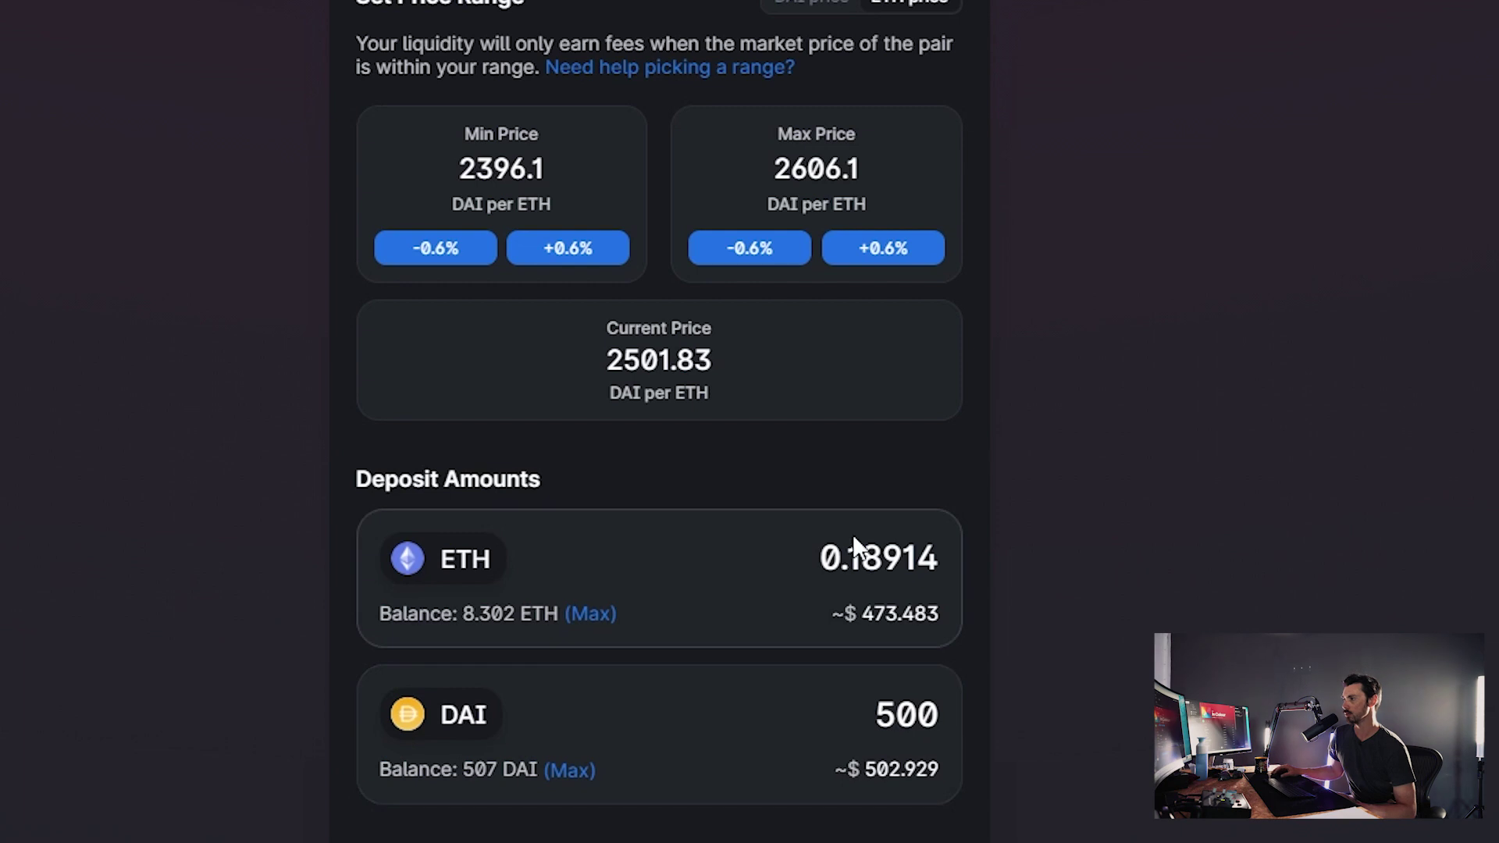
left_click_drag(855, 707, 1136, 719)
key("BackSpace")
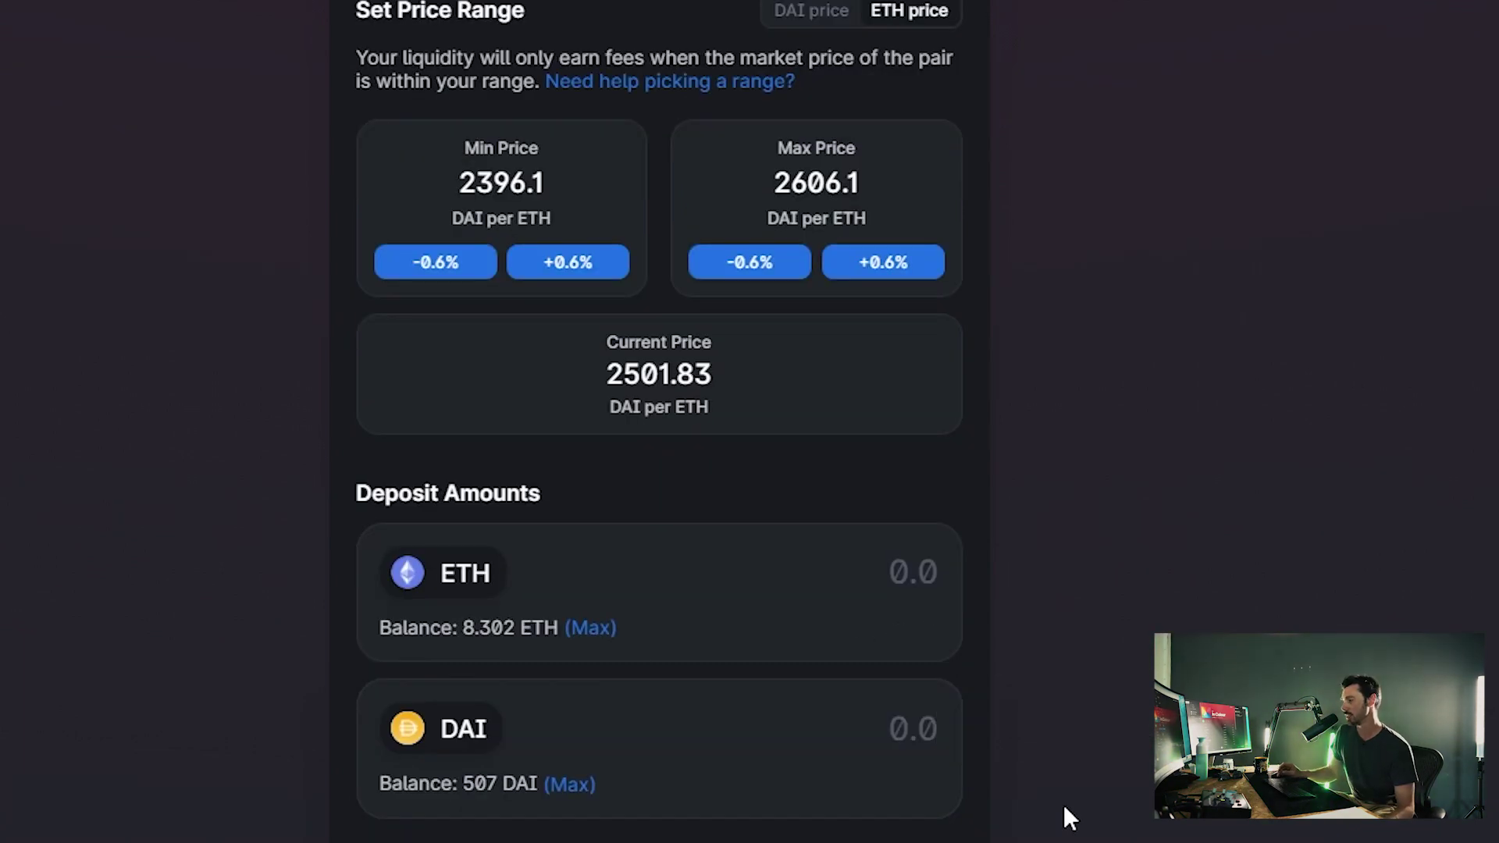
type("500")
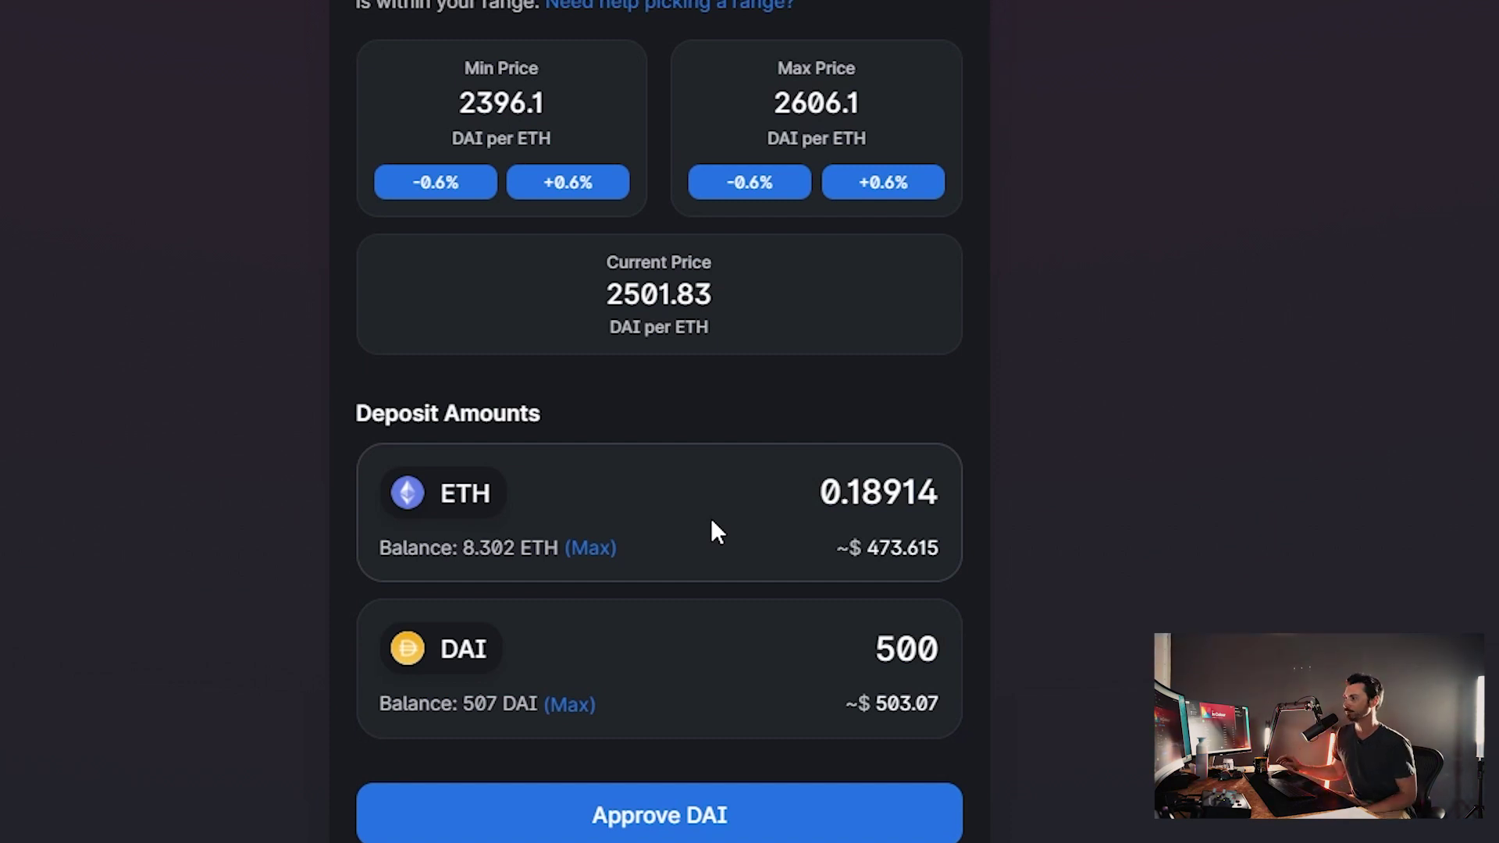
Raise Max Price in +0.6% increments until it reads 2734.2 DAI per ETH
left_click(896, 192)
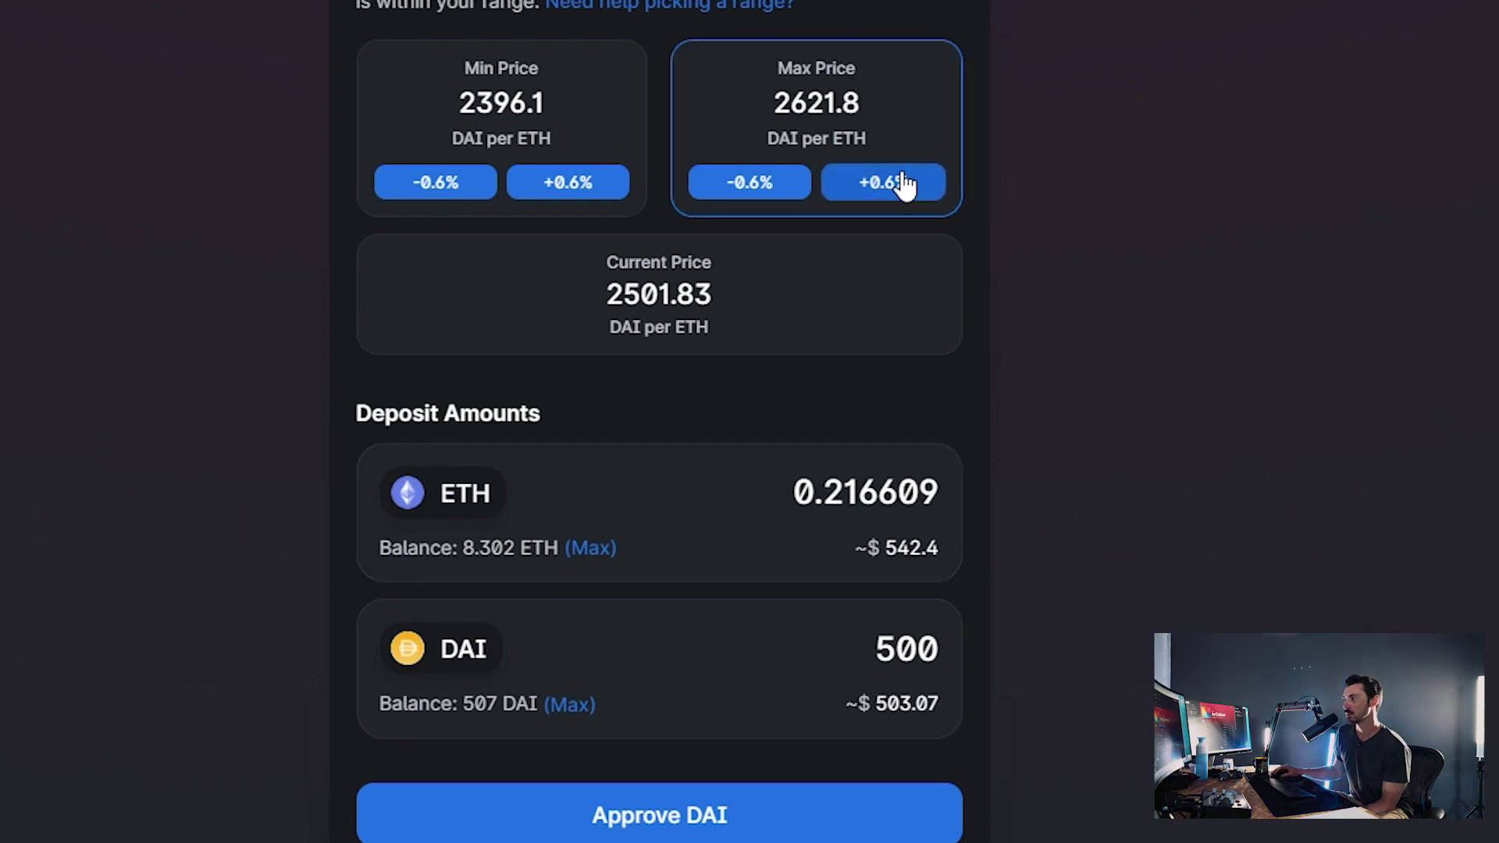
left_click(897, 181)
left_click(899, 181)
left_click(904, 185)
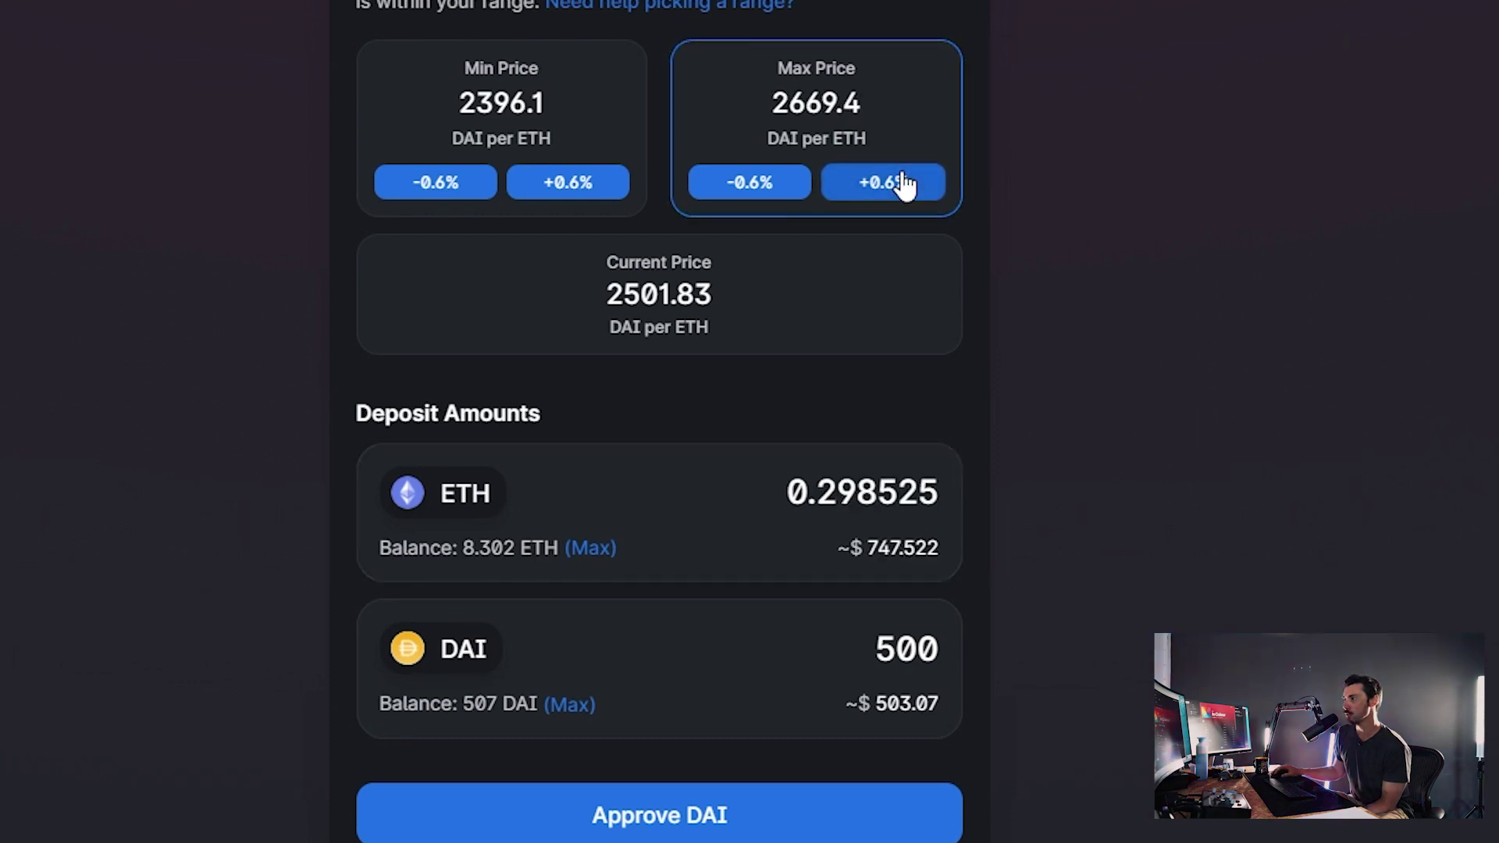
left_click(904, 185)
left_click(904, 185)
left_click(904, 185)
left_click(904, 185)
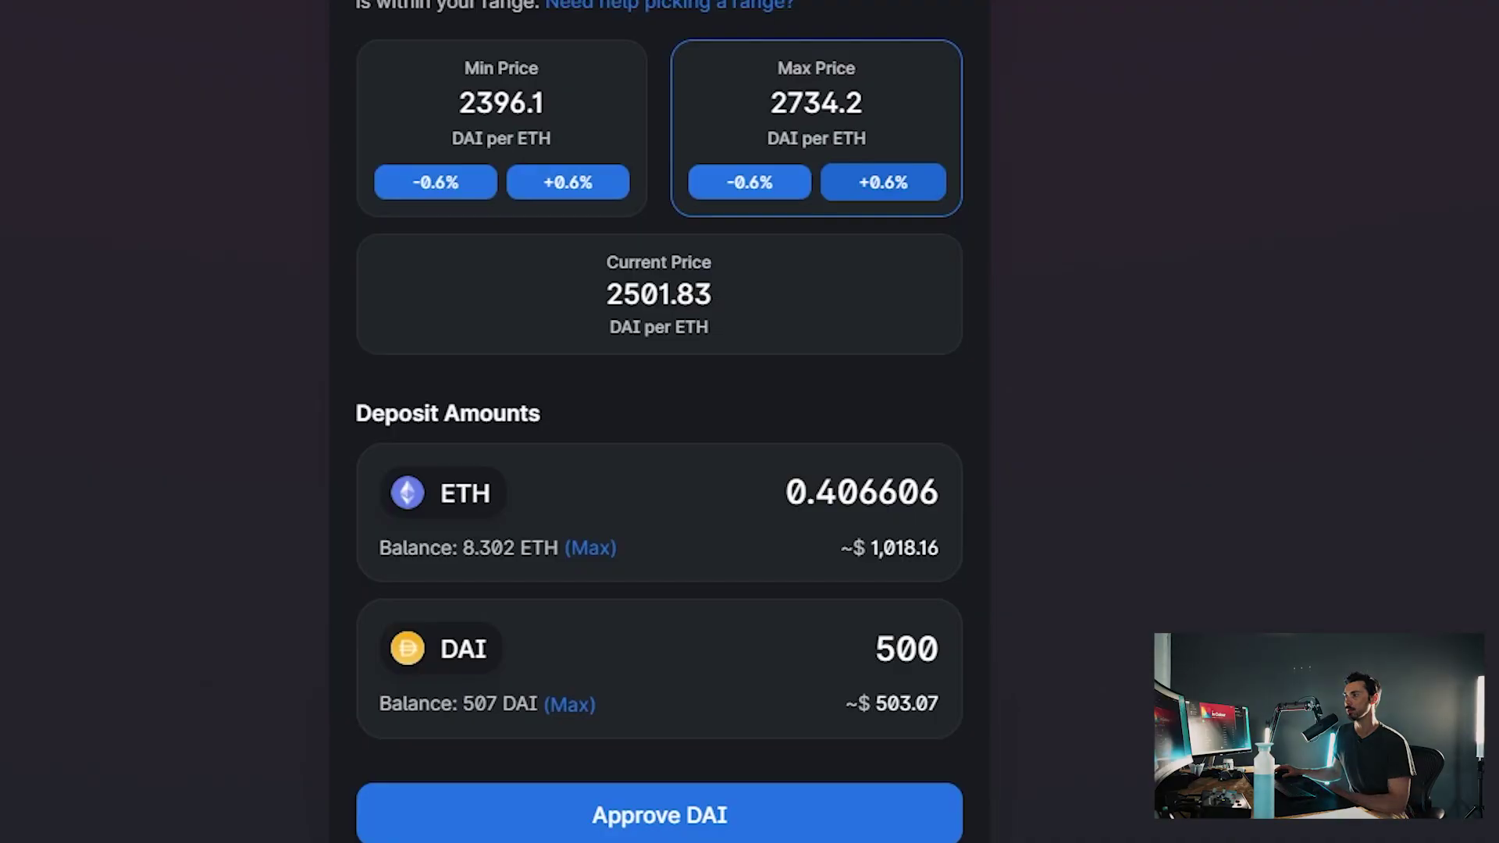
Replace Min Price with 2600 and Max Price with 2800, committing to 2606.1–2800.6
left_click(546, 102)
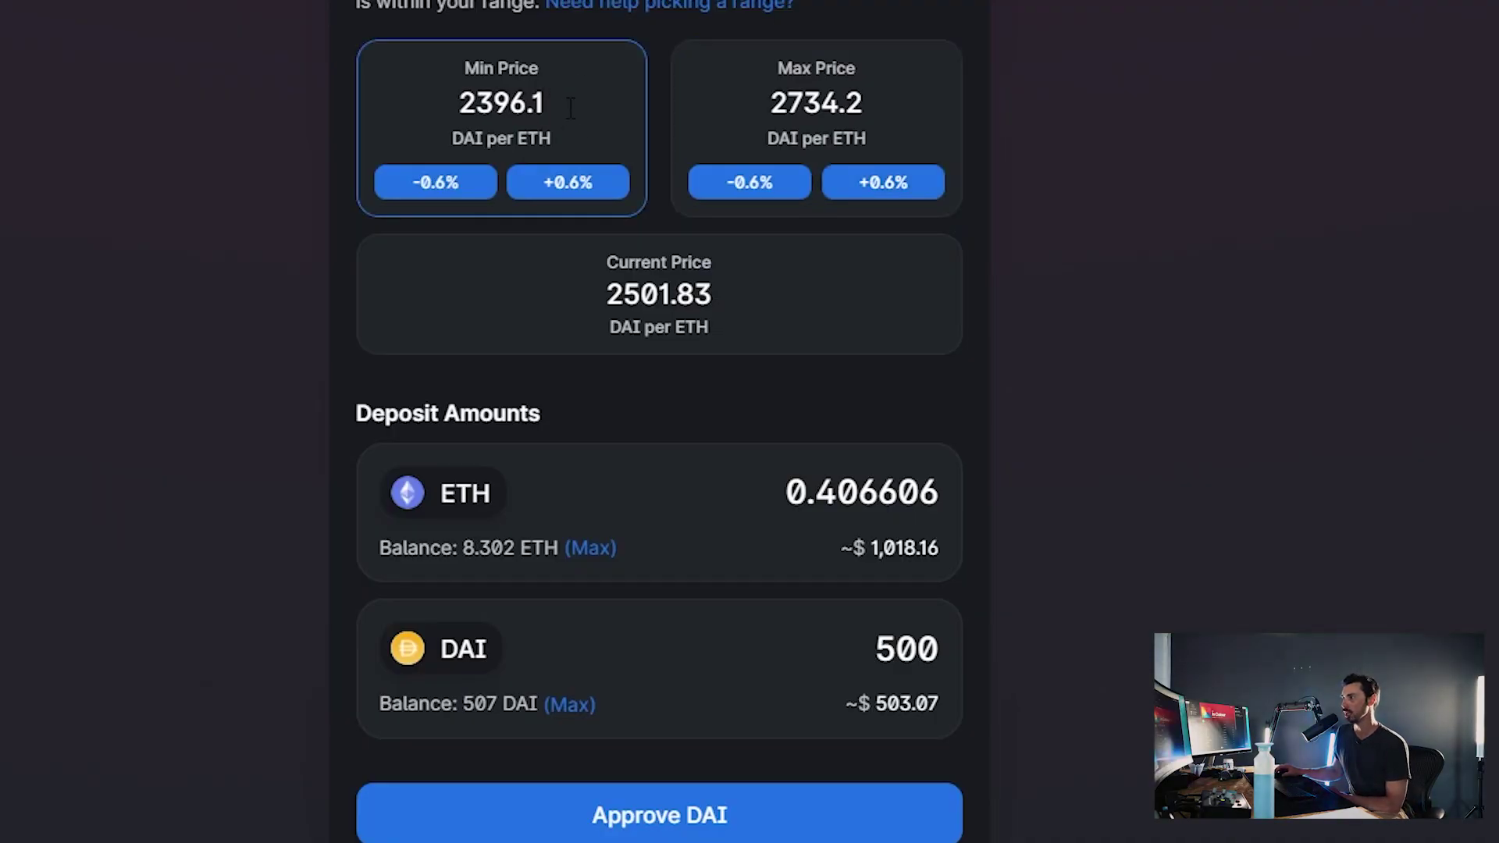
left_click_drag(569, 109, 277, 81)
type("2600")
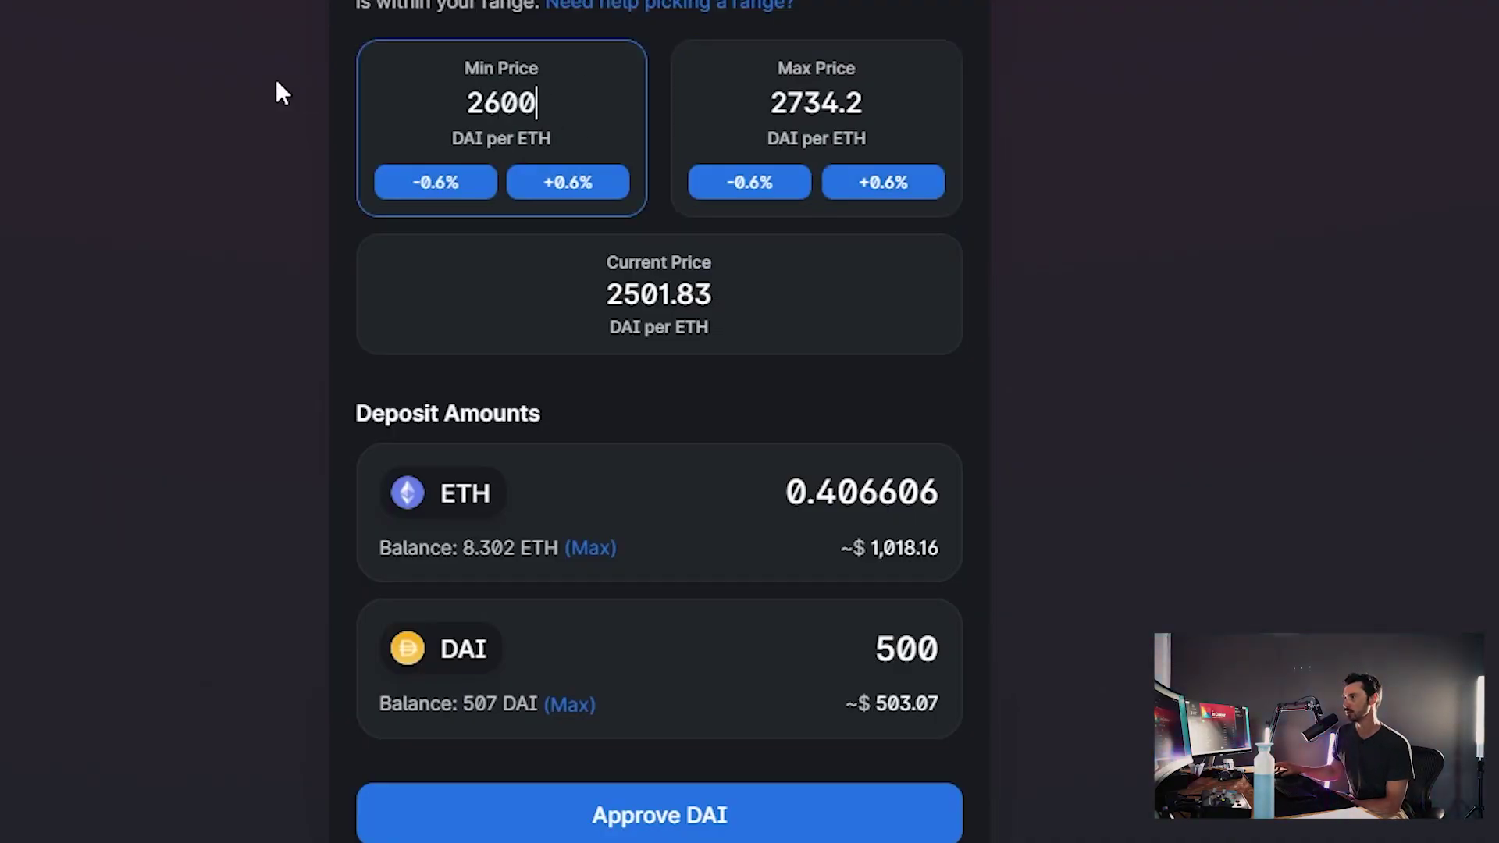
left_click(891, 100)
left_click_drag(846, 103, 699, 105)
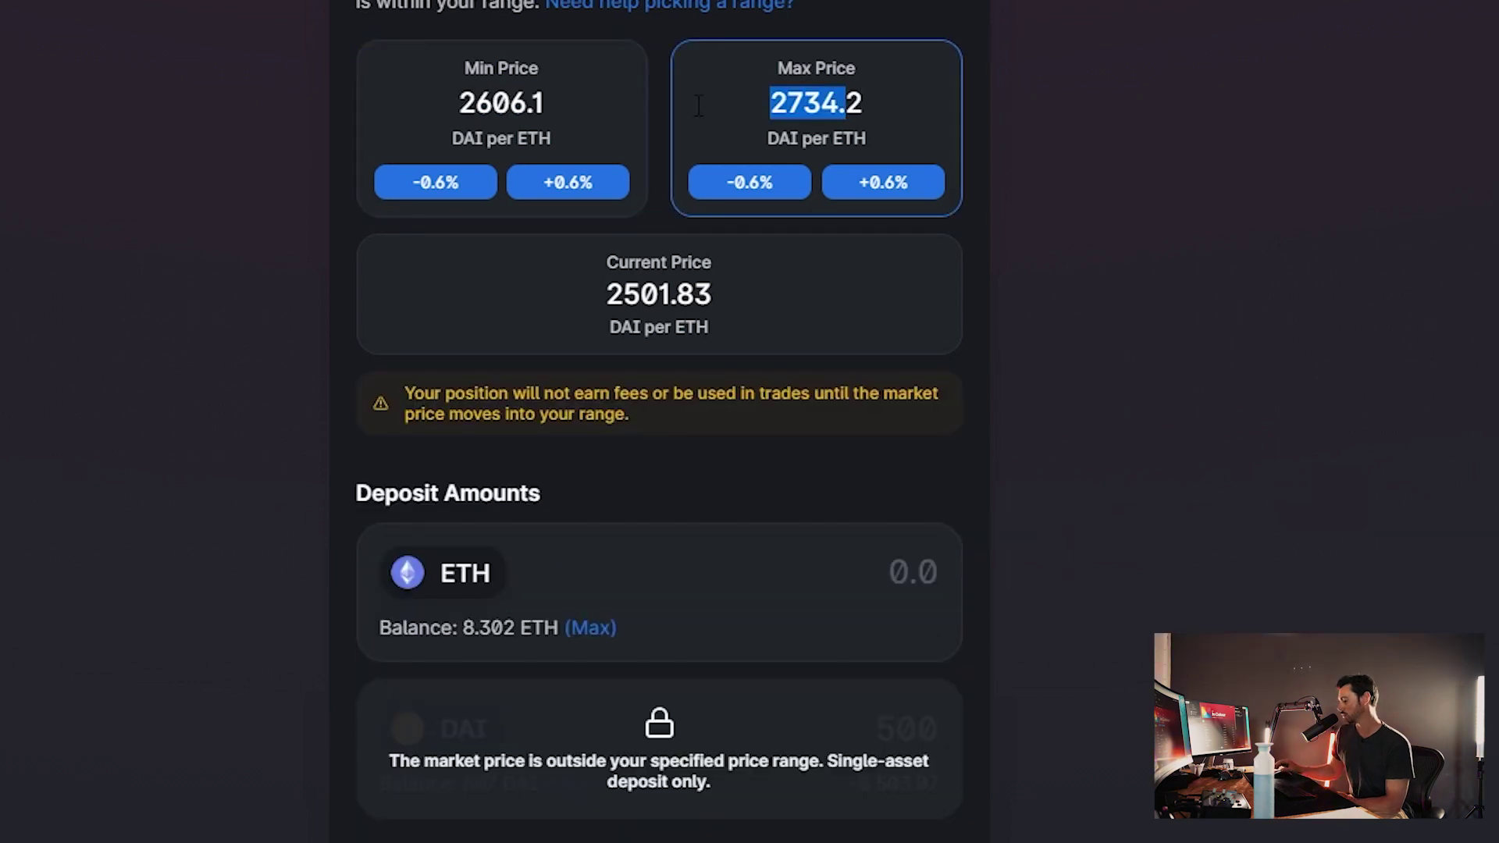
key("ctrl+a")
type("2800")
left_click(1132, 297)
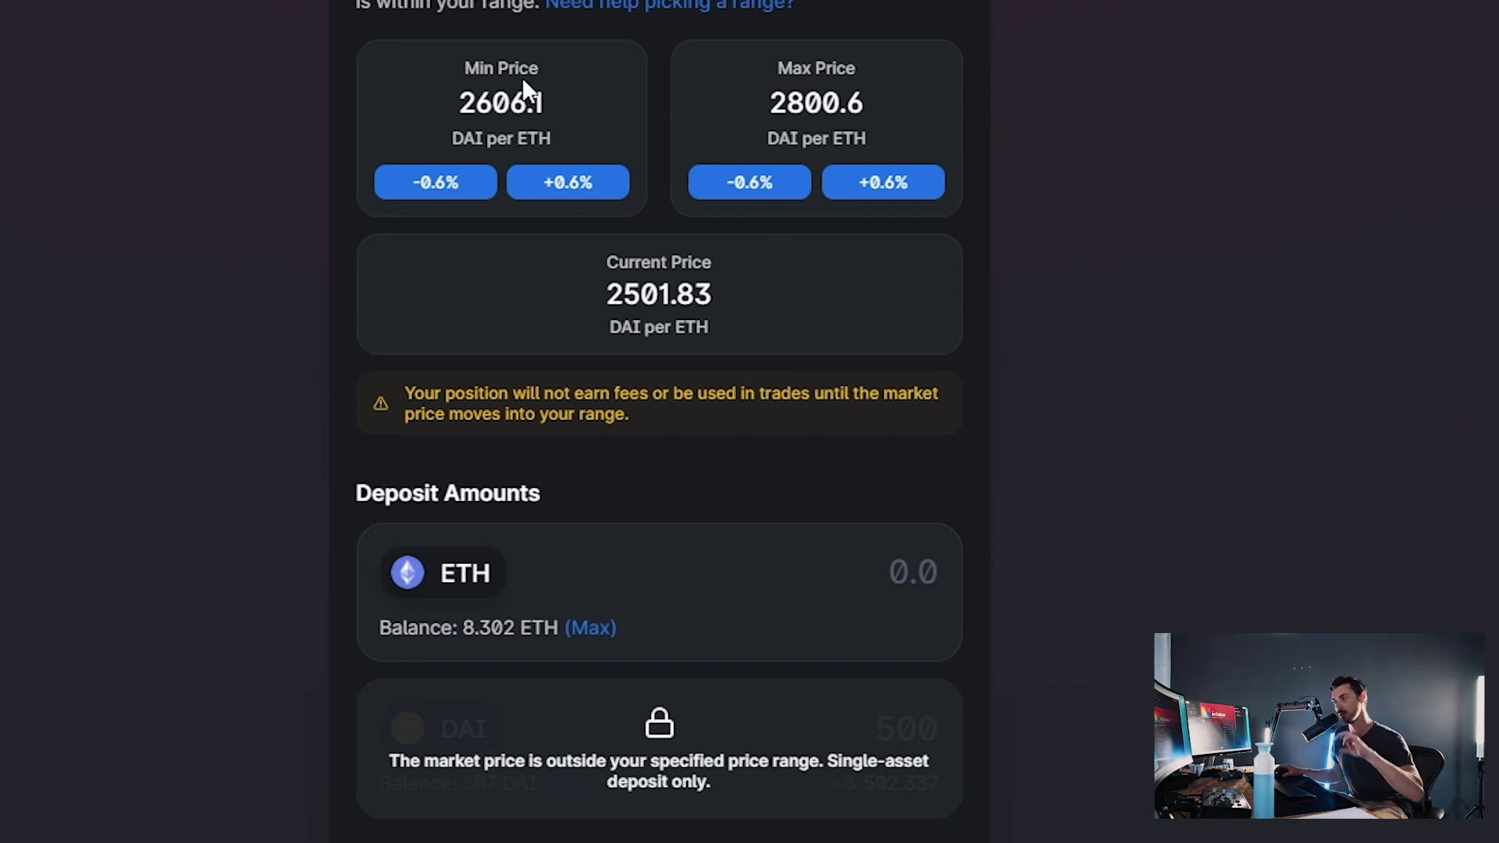
Replace Min Price with 2400 and Max Price with 2500, committing to 2396.1–2498.9
left_click_drag(553, 103, 302, 72)
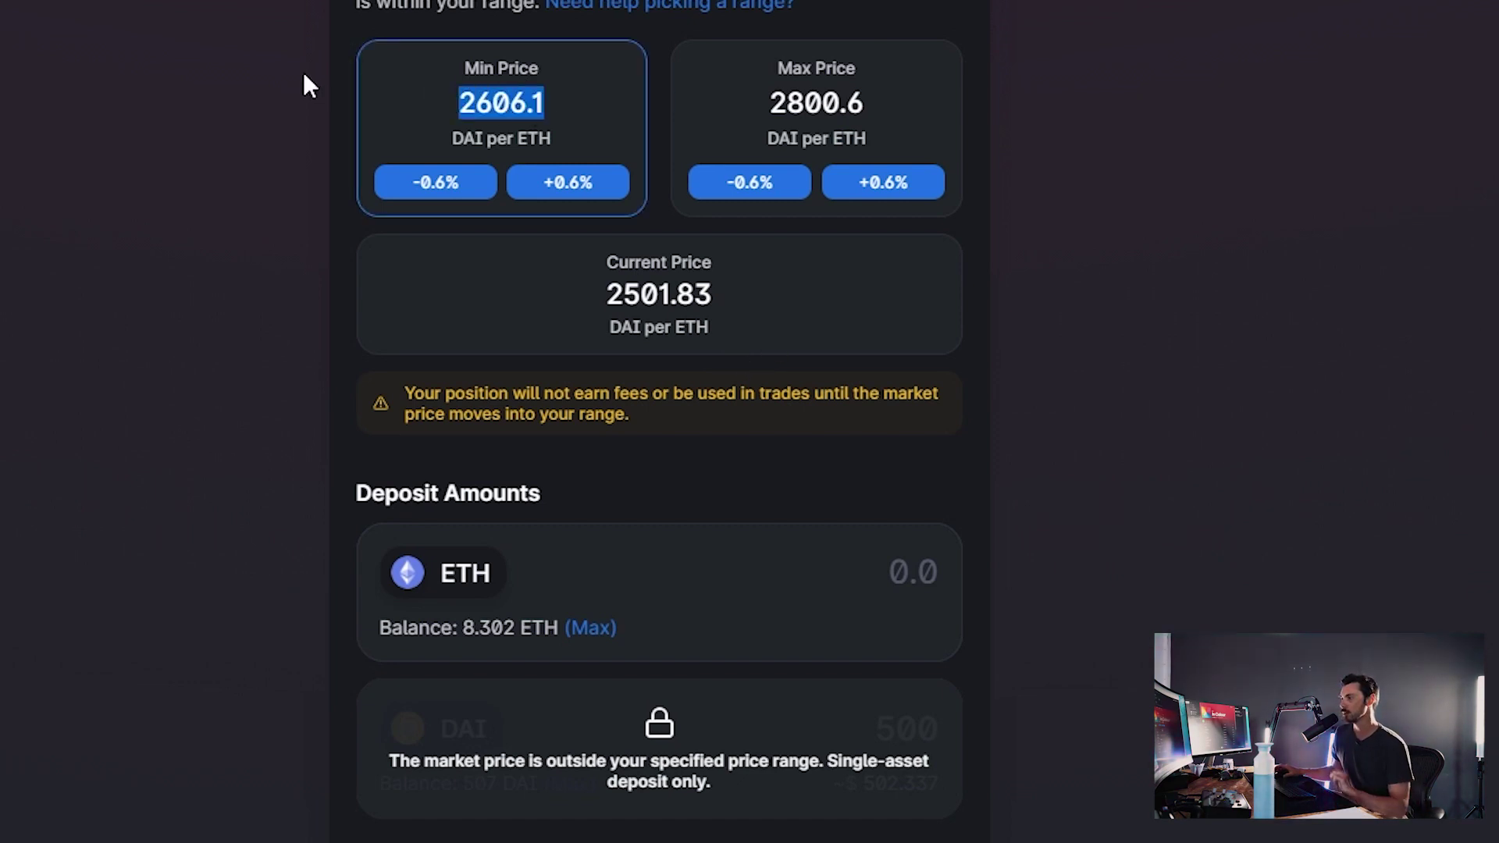
type("2400")
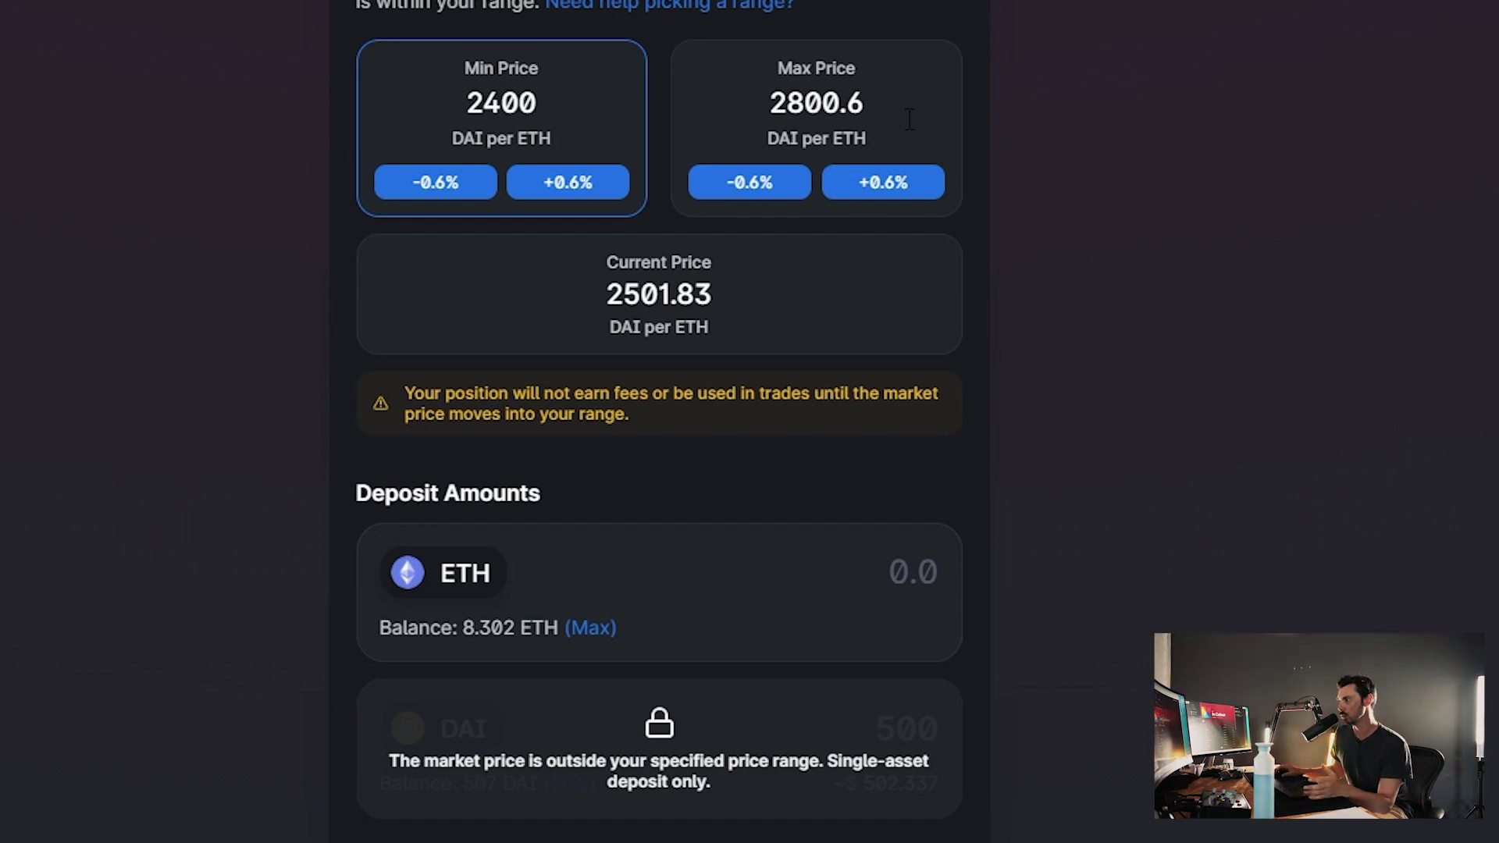
left_click_drag(925, 109, 662, 82)
type("2")
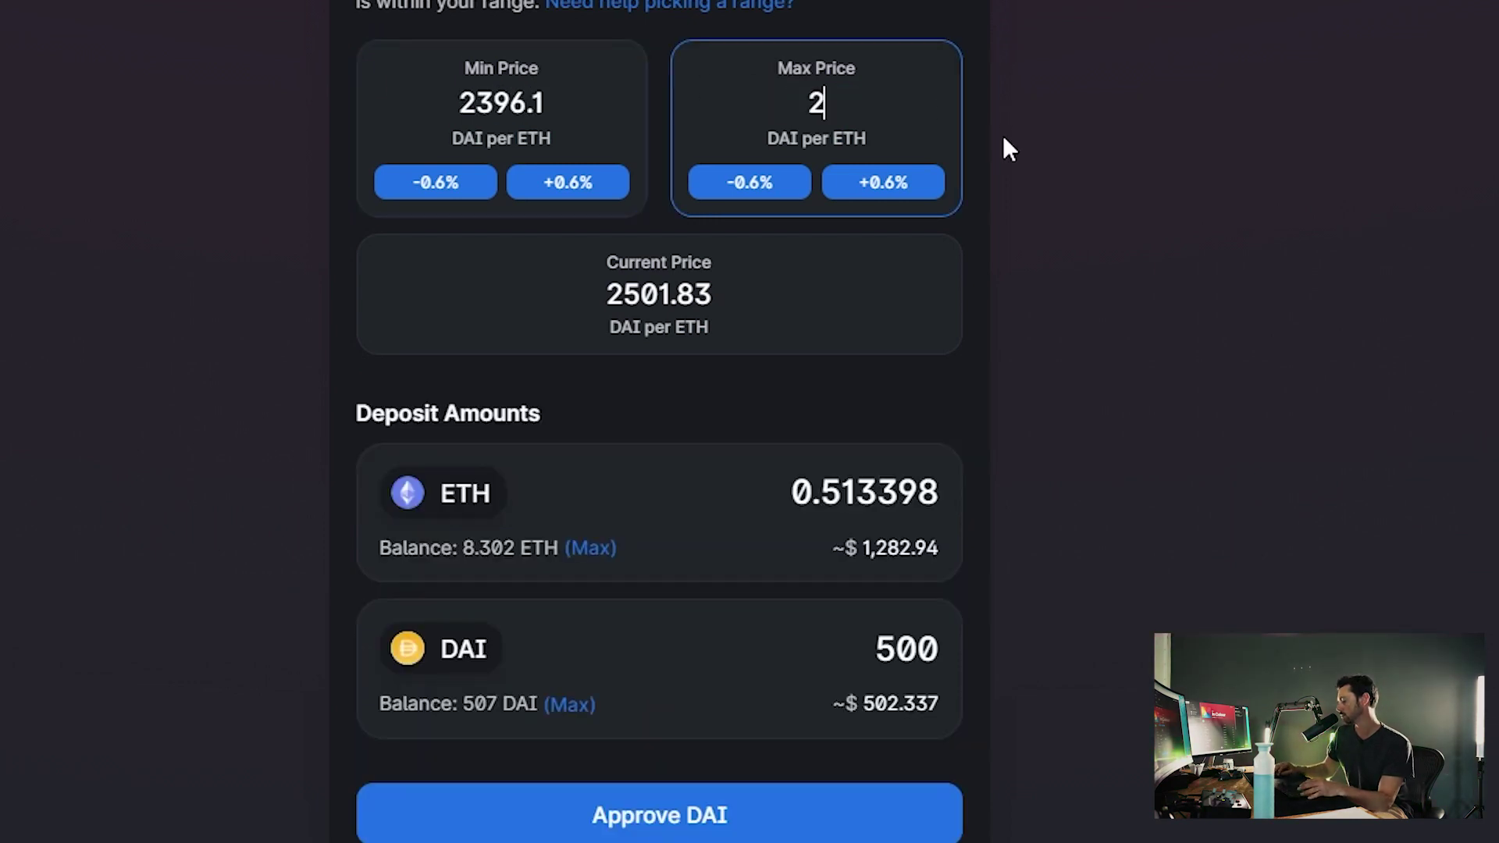
type("500")
left_click(1205, 214)
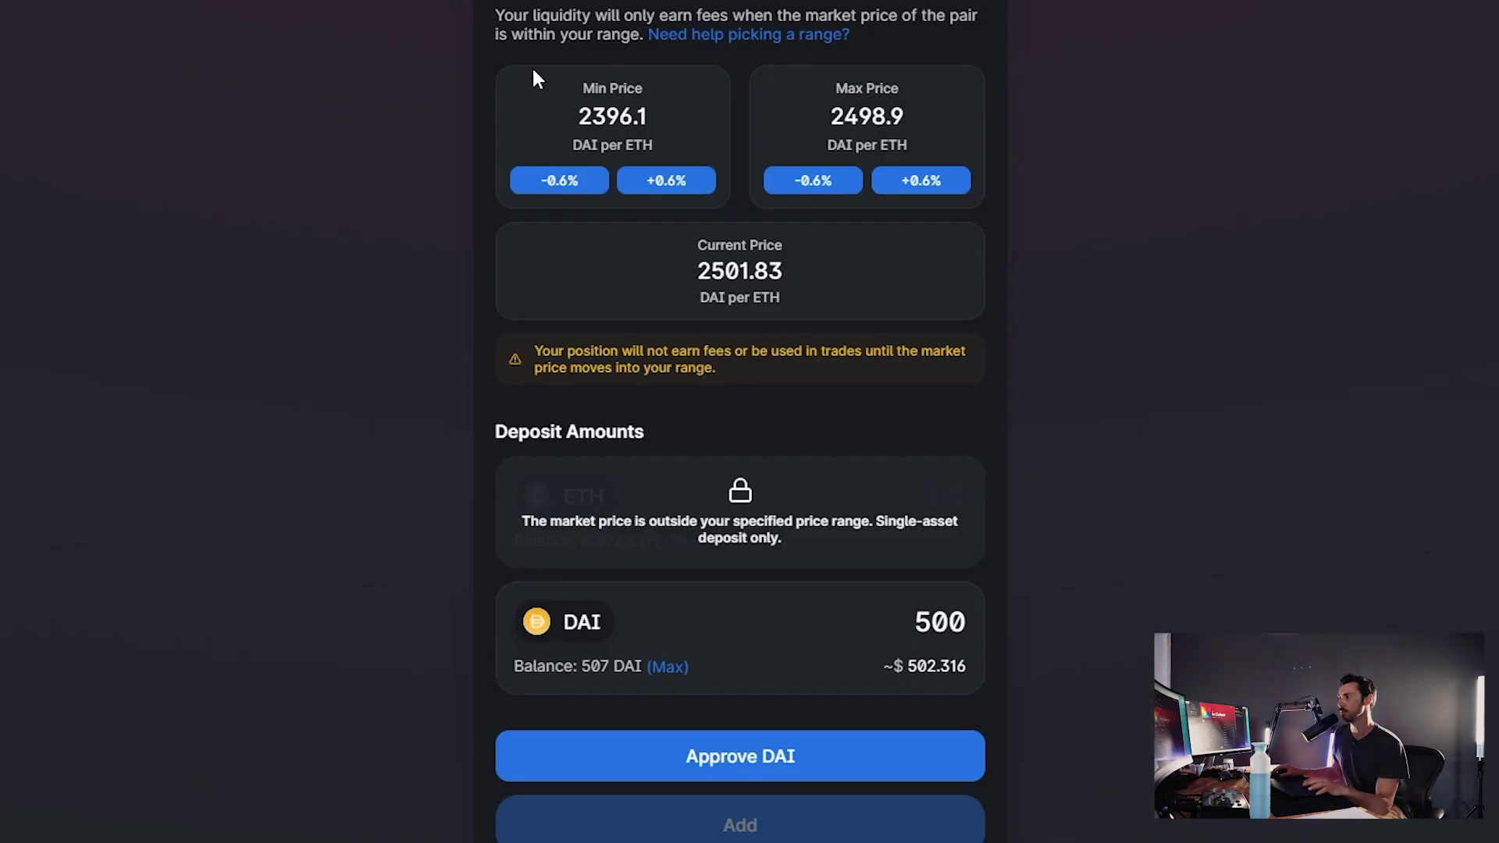
Enter a price range of 2400 to 2600 DAI per ETH and request DAI spending approval
left_click_drag(574, 86, 410, 53)
type("2400")
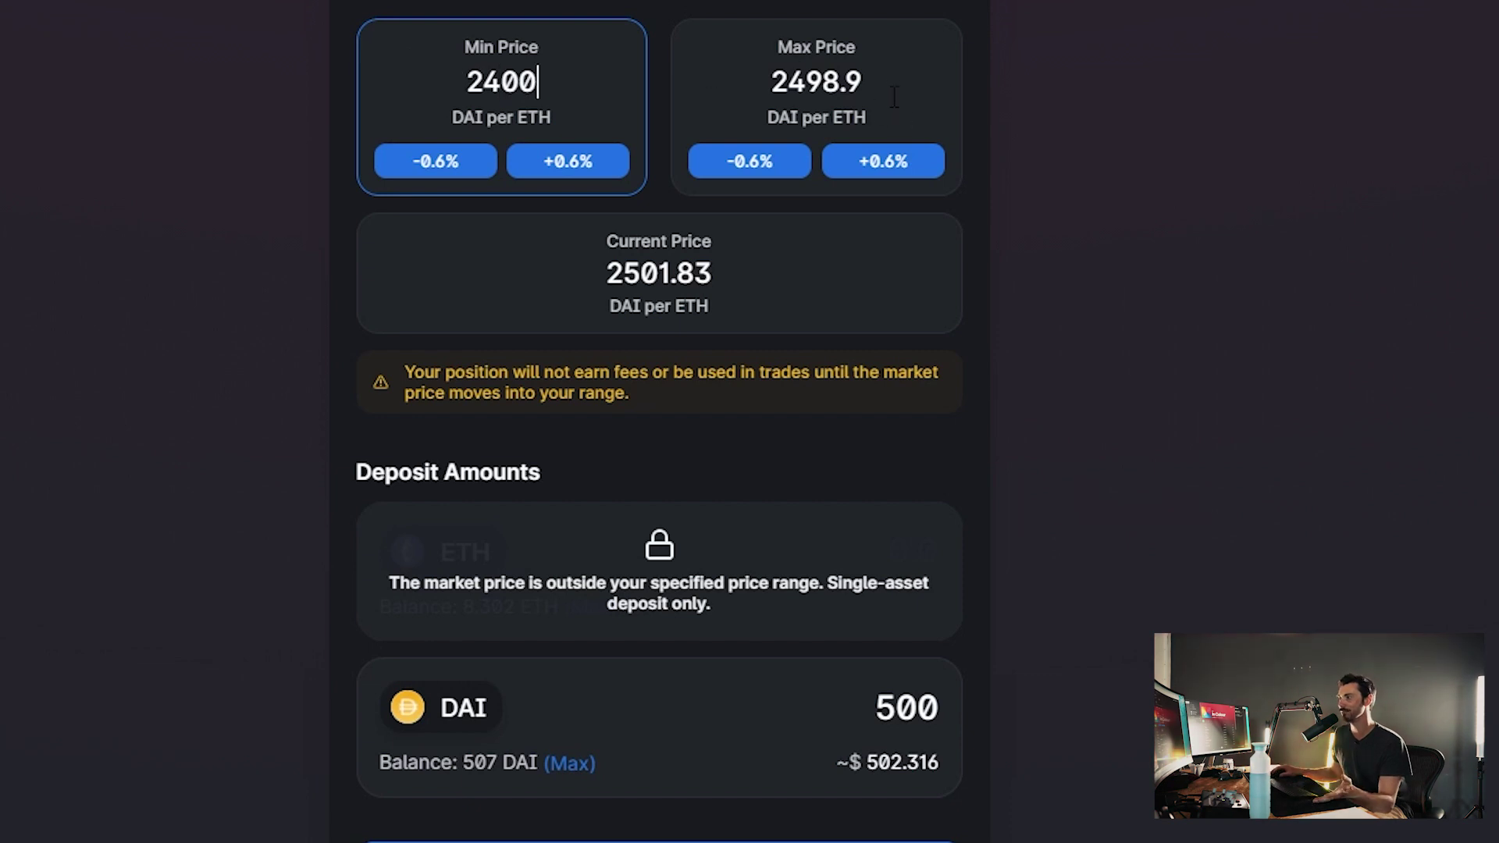
key("Tab")
type("2600")
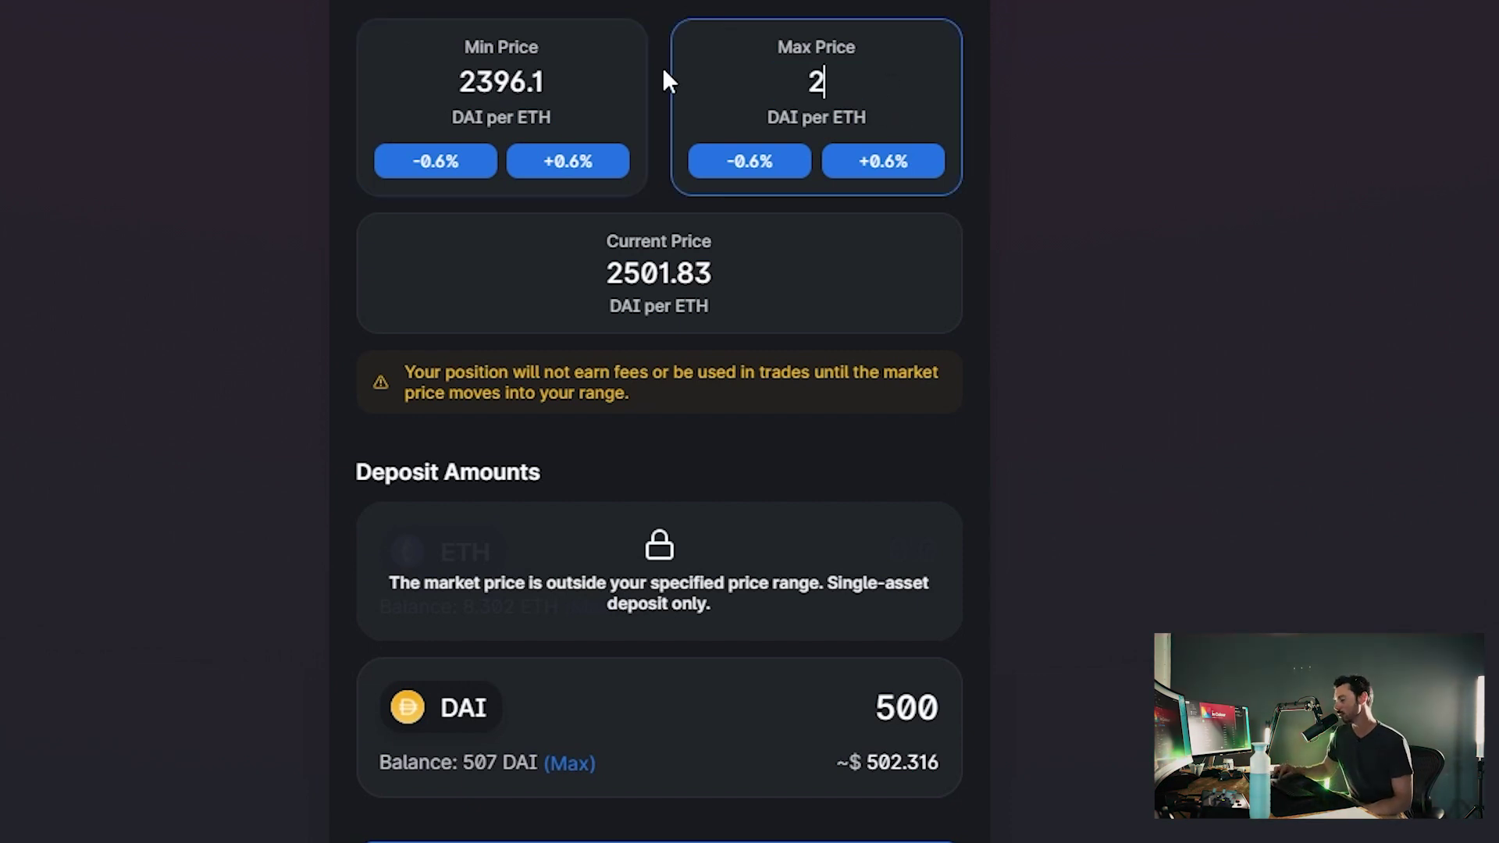
left_click(1348, 299)
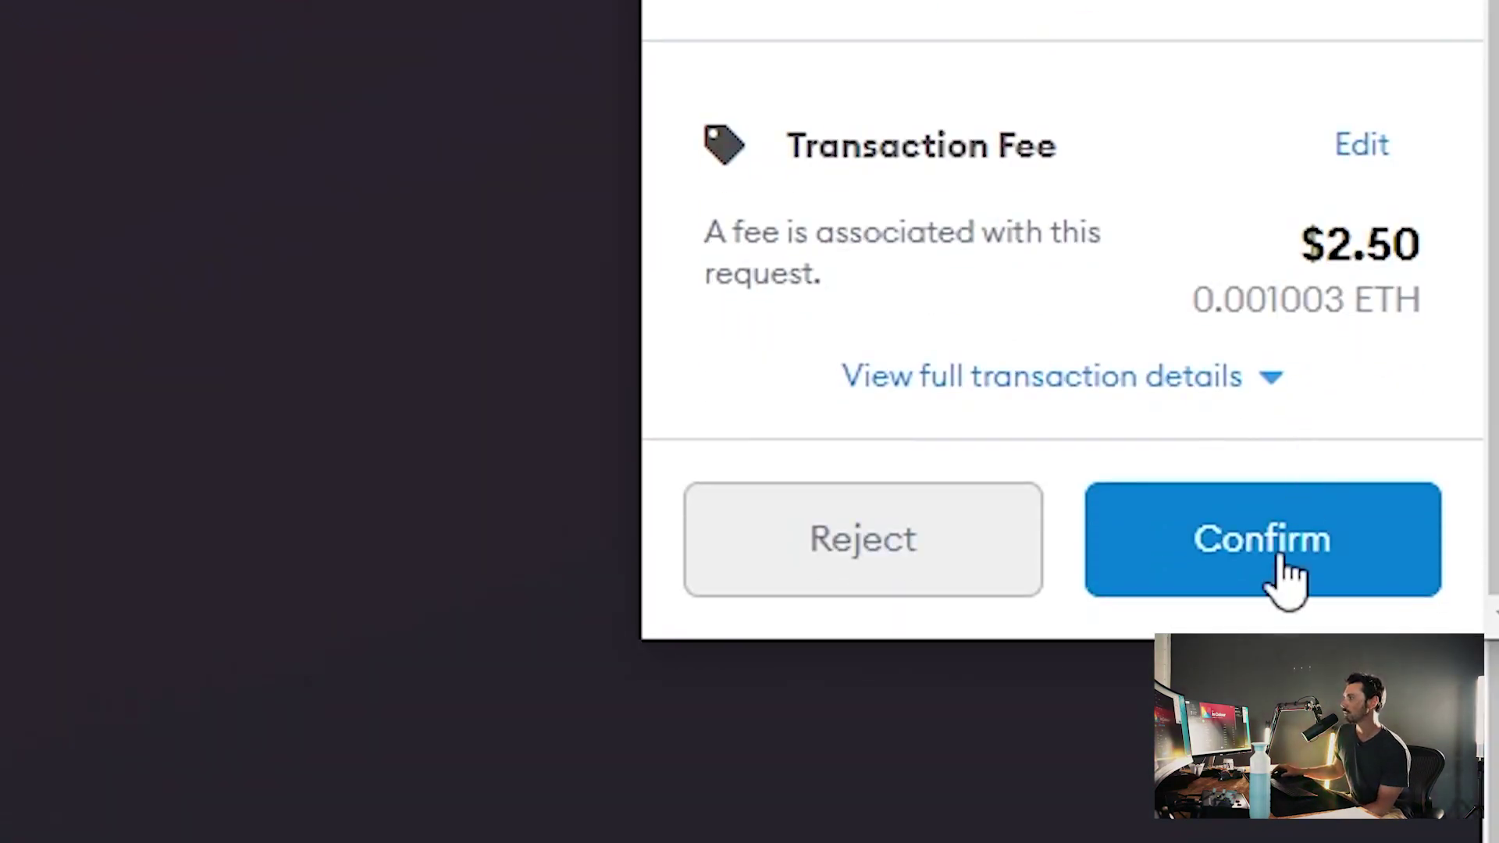
Confirm the DAI spending approval for Uniswap in MetaMask
left_click(1287, 578)
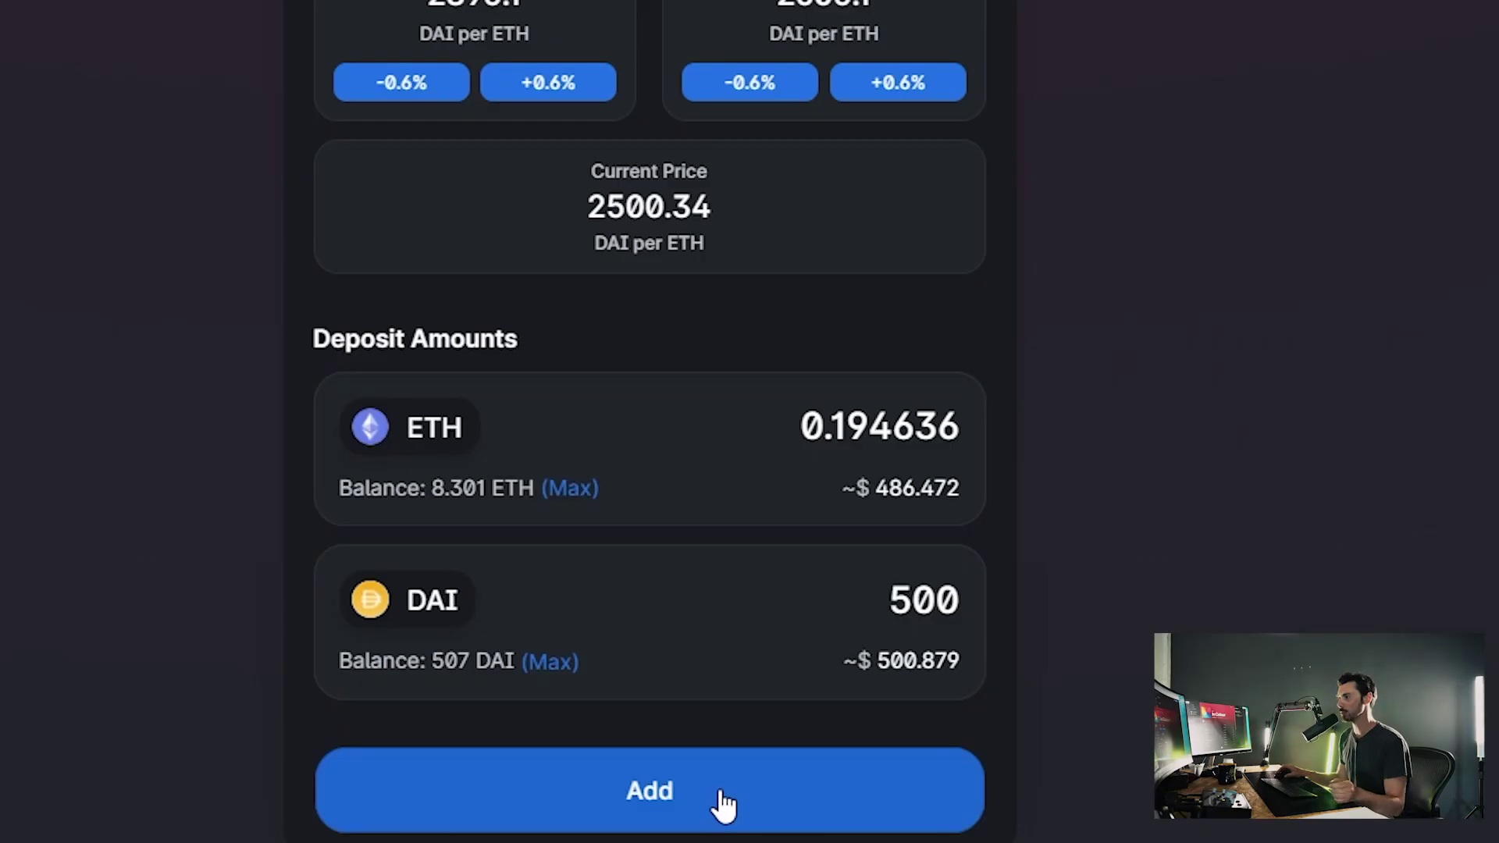
Review the 500 DAI and 0.194636 ETH position and send it to the wallet
left_click(680, 796)
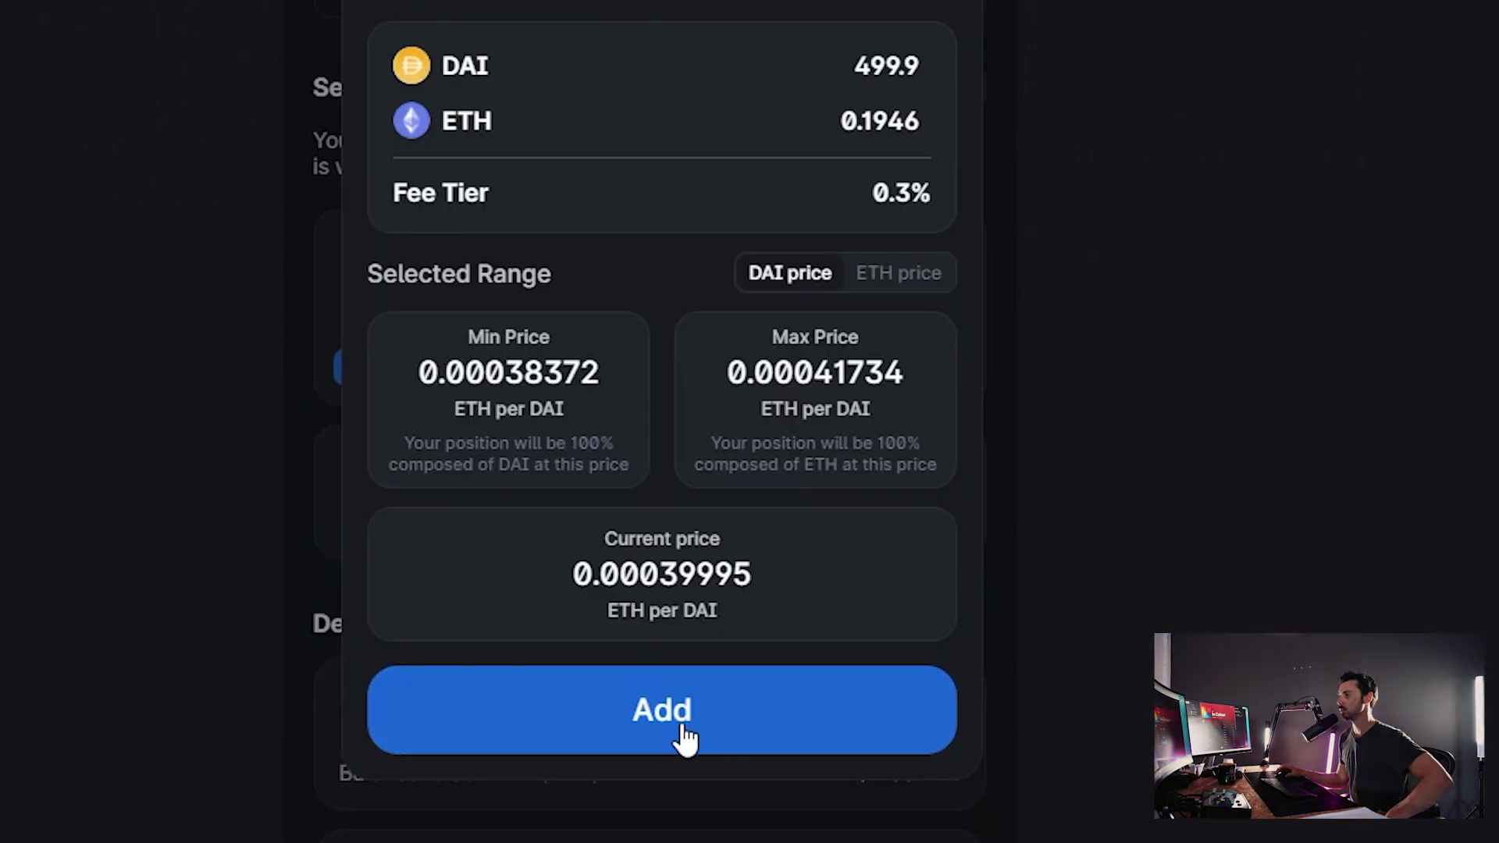
left_click(685, 449)
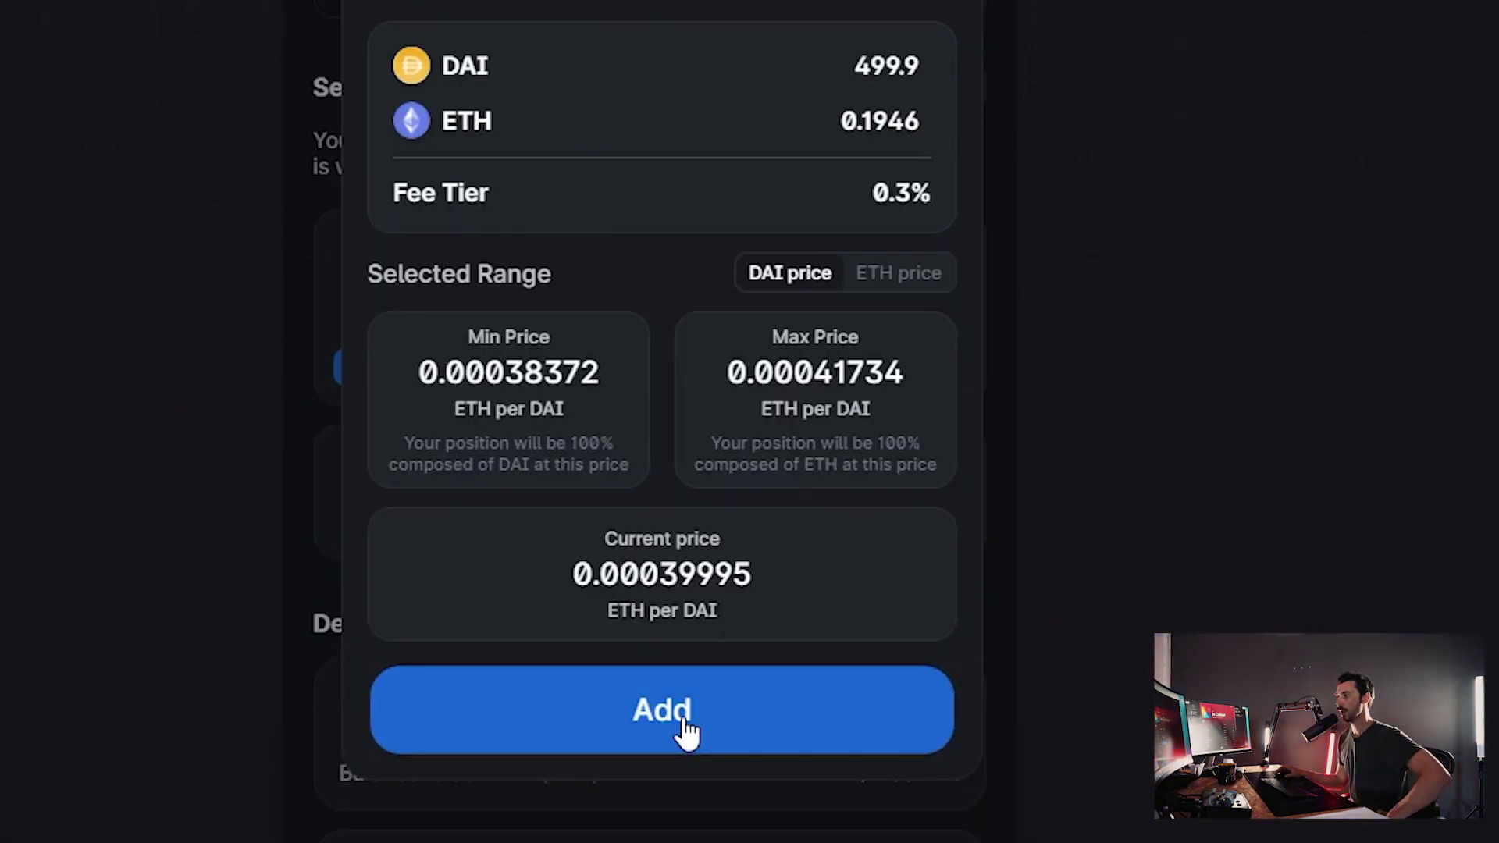
left_click(670, 712)
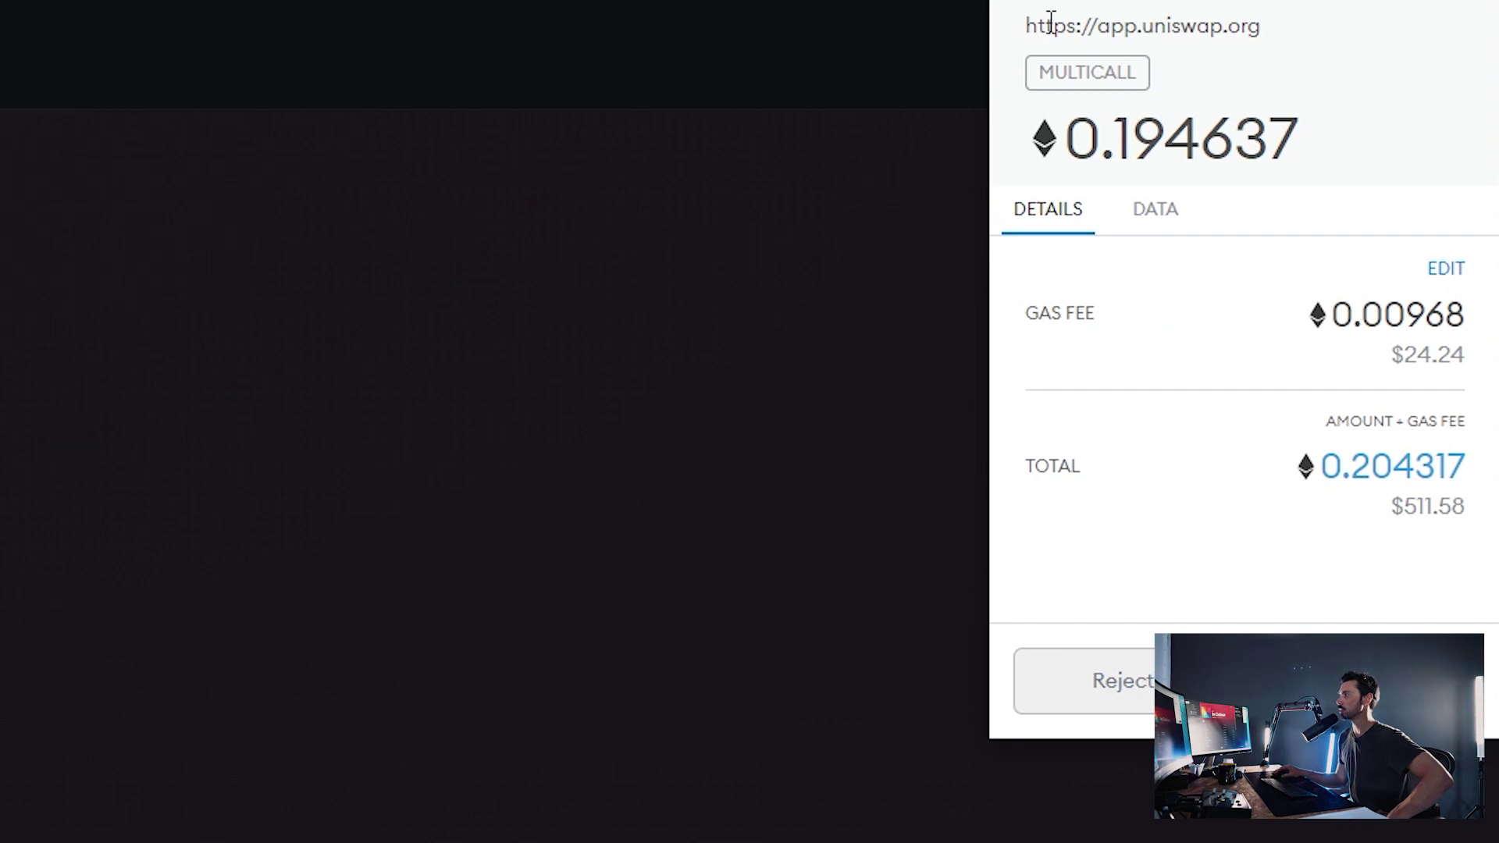
Confirm the 0.194637 ETH supply transaction in MetaMask and dismiss the submitted notice
left_click_drag(1039, 73, 1153, 84)
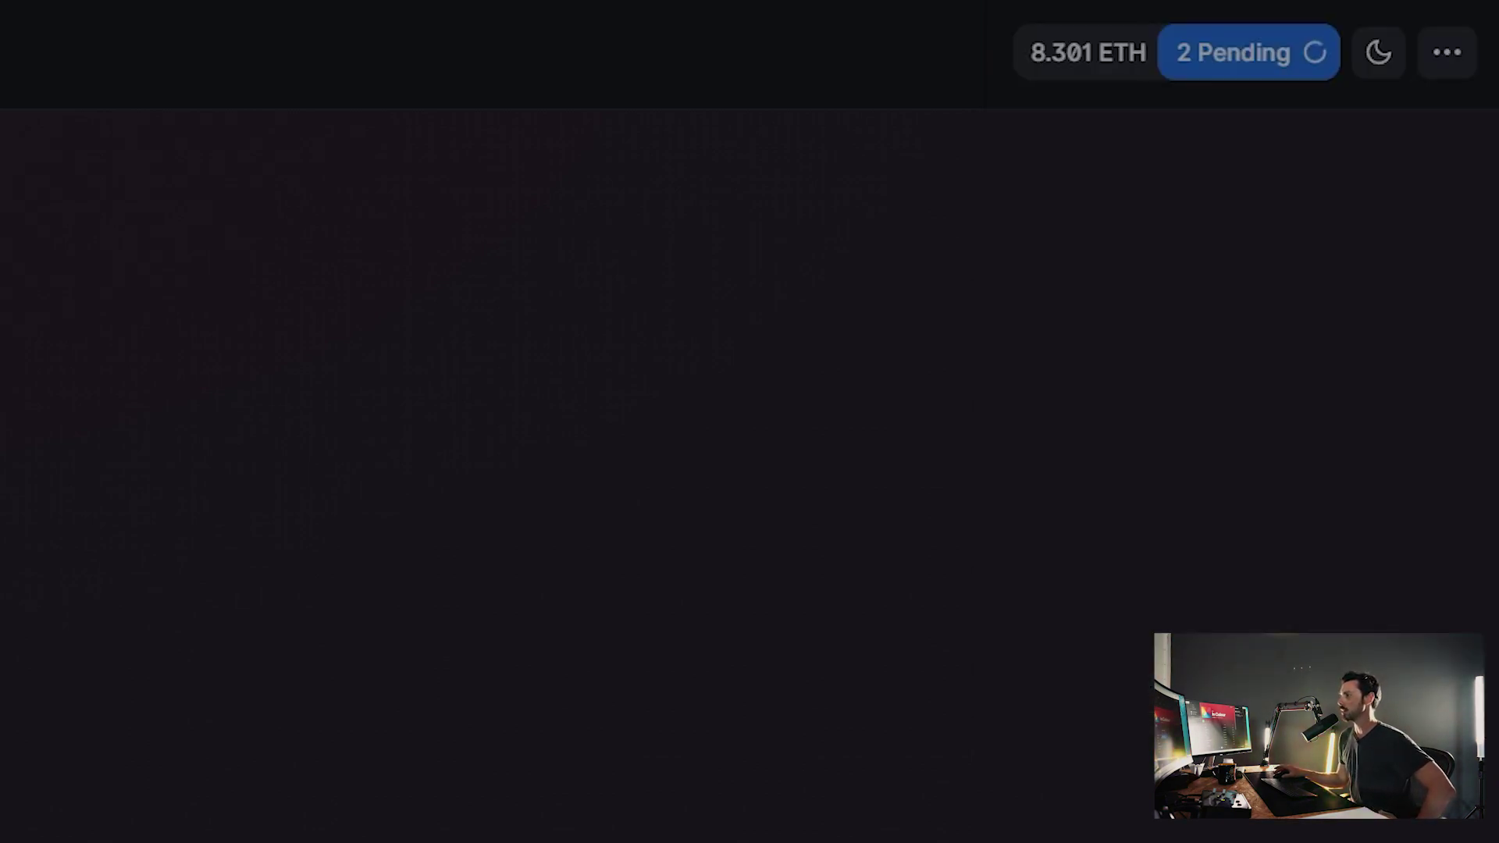
key("Escape")
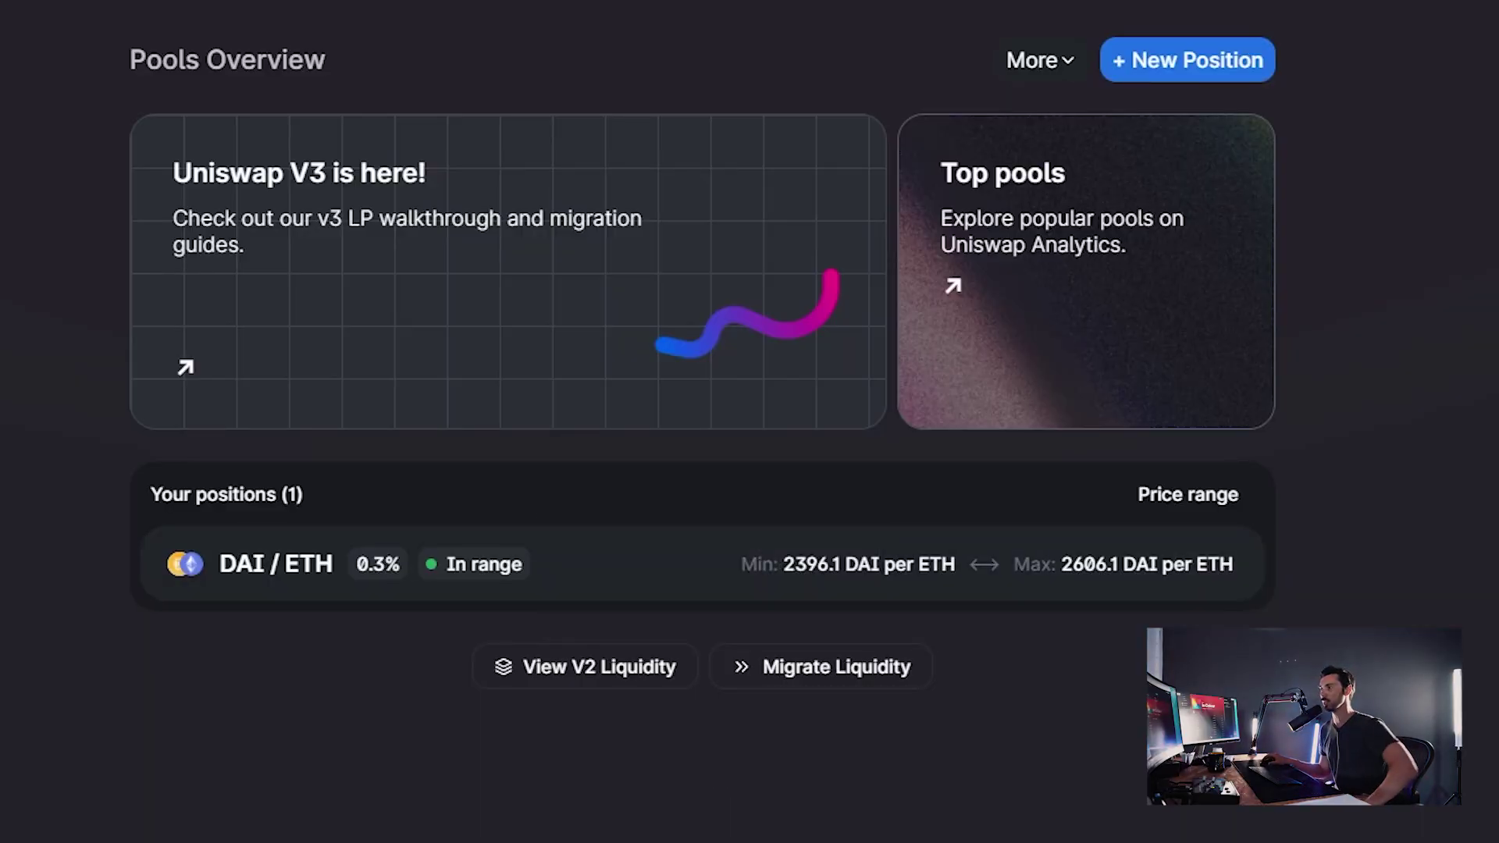
Open the DAI/ETH 0.3% row under Your positions on Pools Overview
left_click(571, 570)
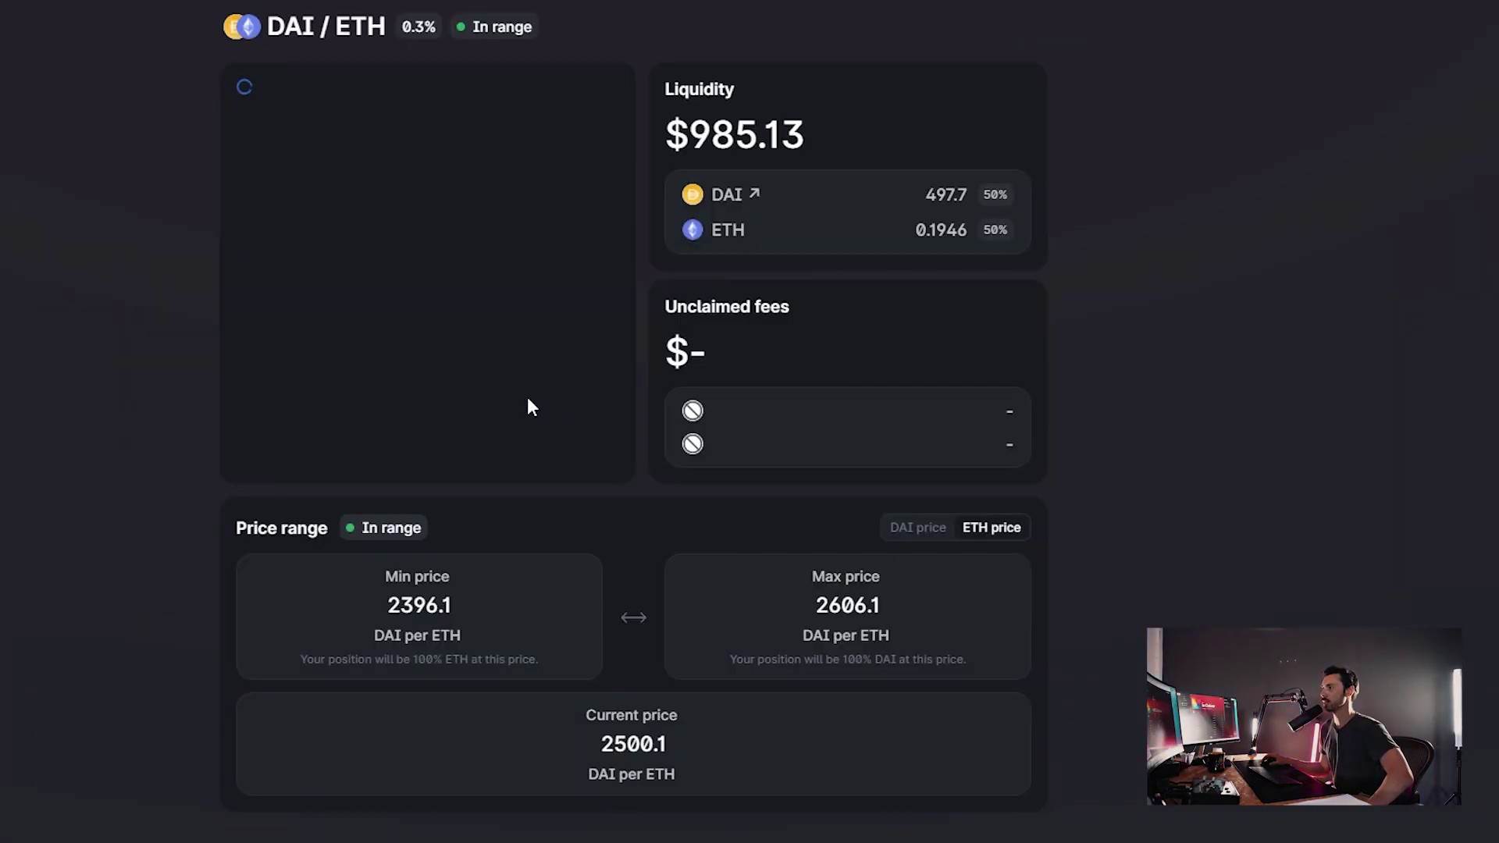